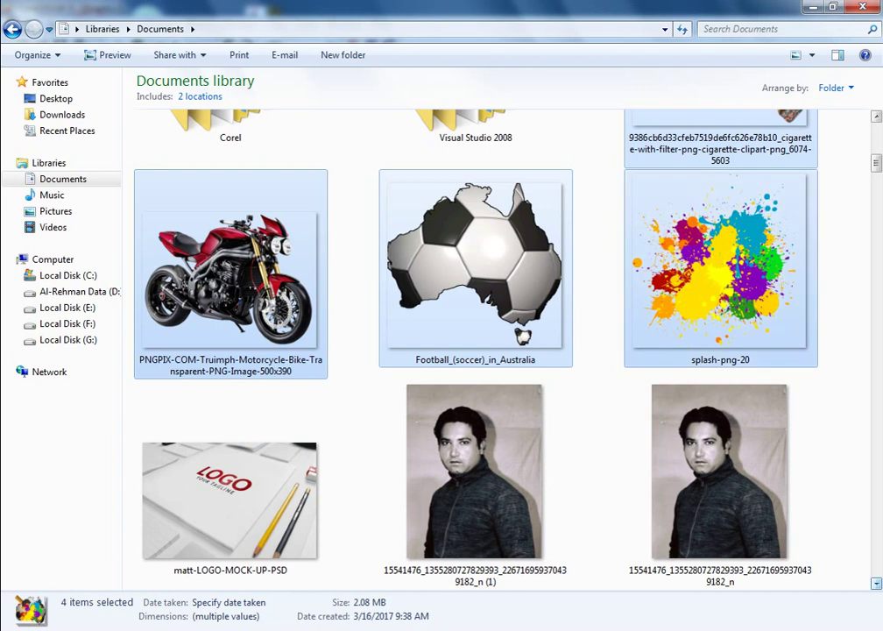
# - Copy the four selected images from the Documents library and paste them into the T-shirt drawing in CorelDRAW
pyautogui.rightClick(651, 250)
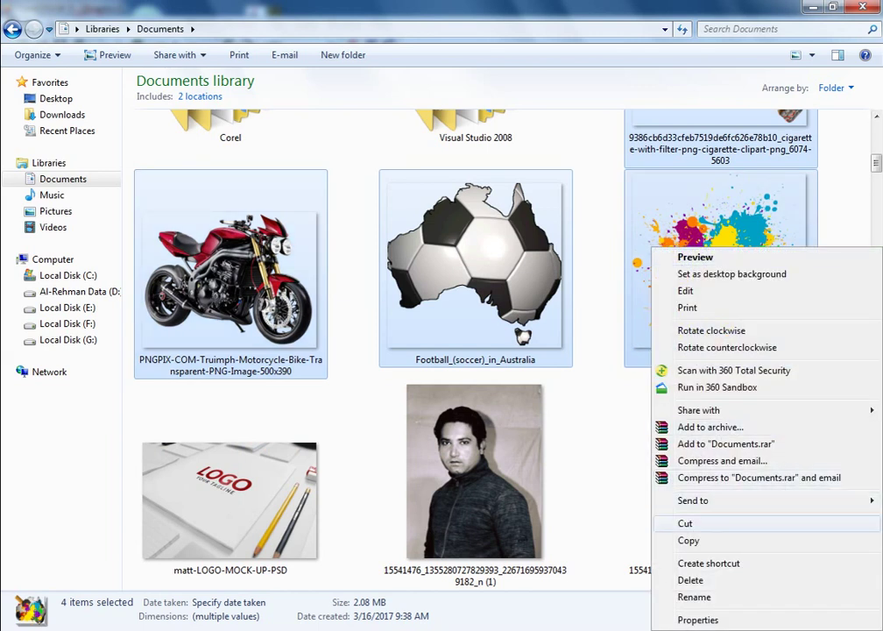
pyautogui.click(688, 540)
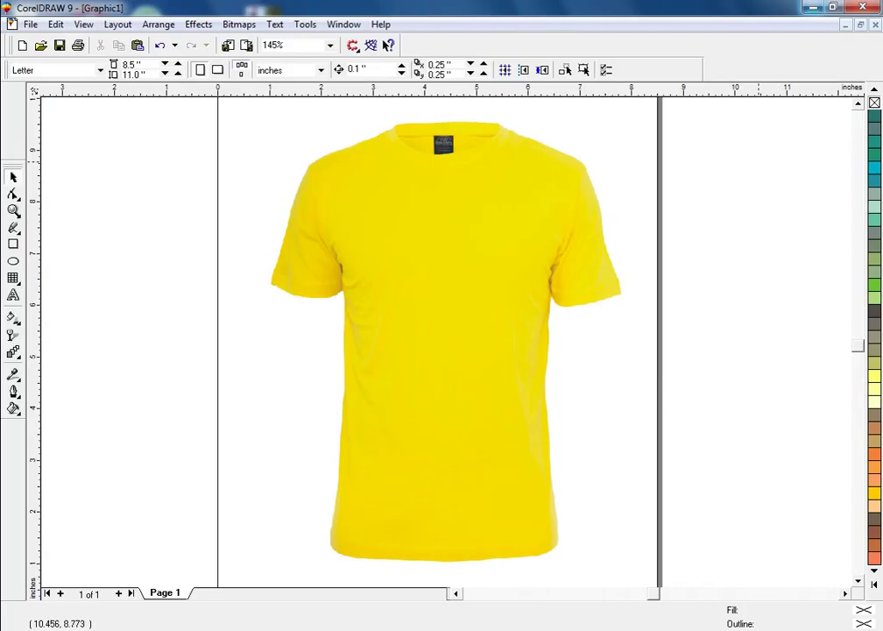
pyautogui.press('F2')
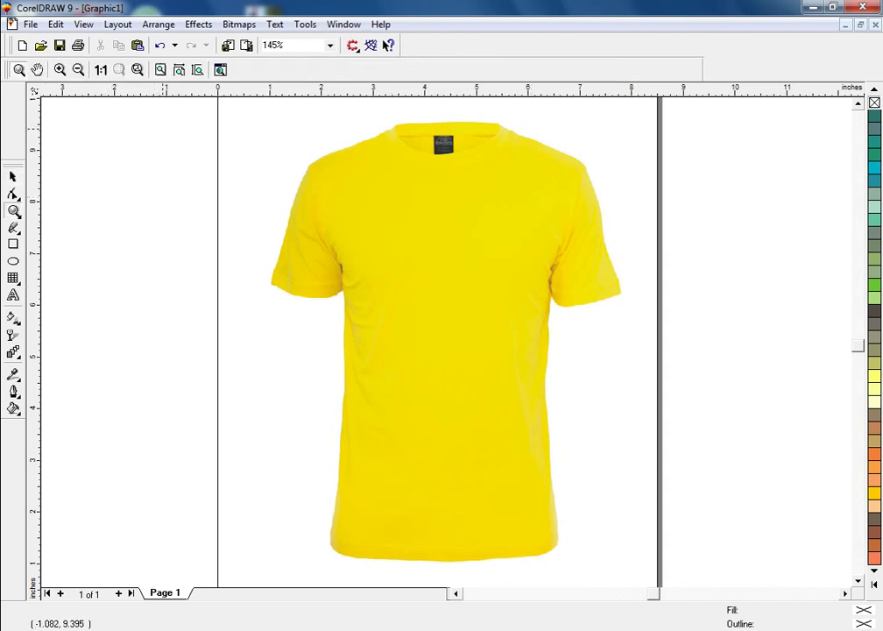
pyautogui.press('F3')
pyautogui.press('F3')
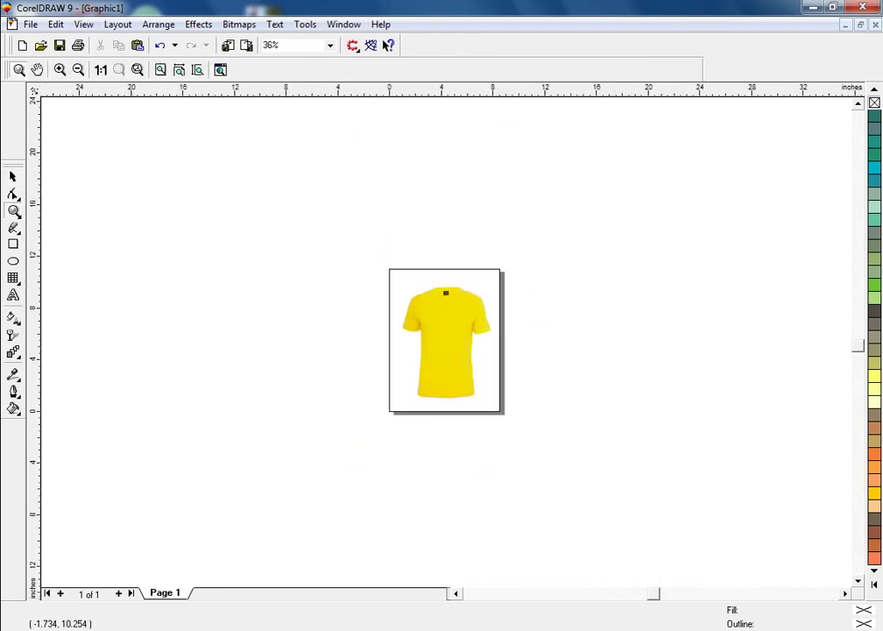
pyautogui.press('space')
pyautogui.rightClick(137, 167)
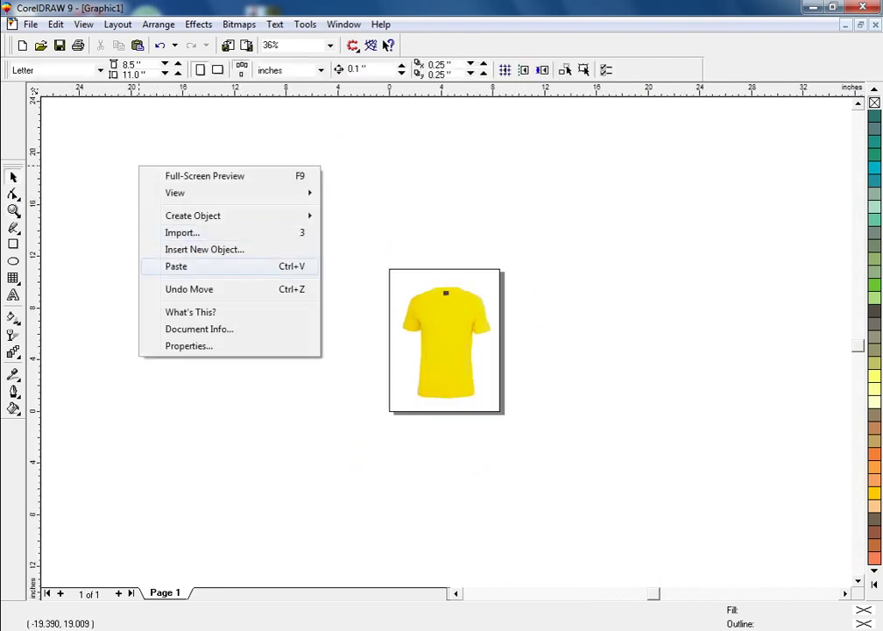
pyautogui.click(168, 268)
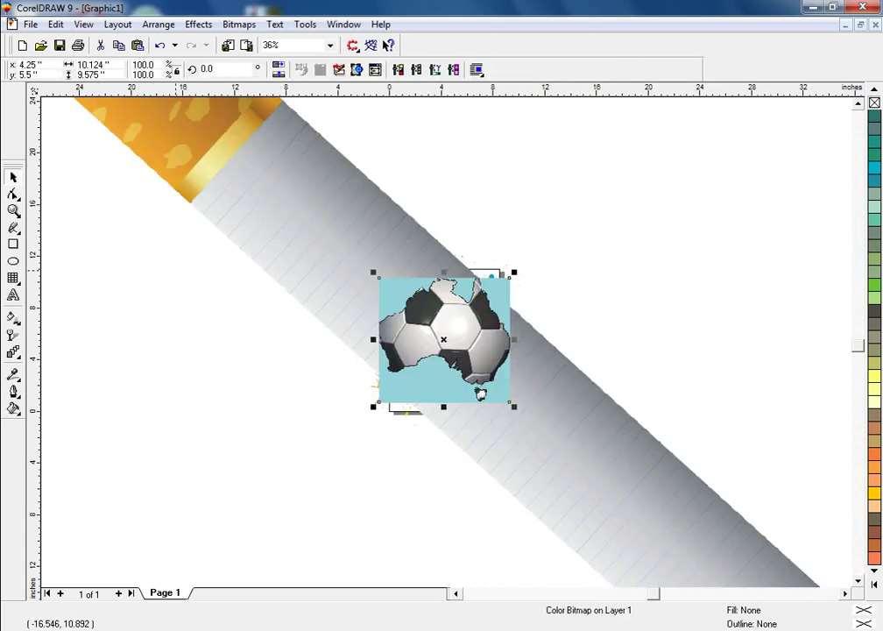
# - Scale the oversized cigarette image to 4 percent of its size
pyautogui.click(215, 107)
pyautogui.doubleClick(143, 65)
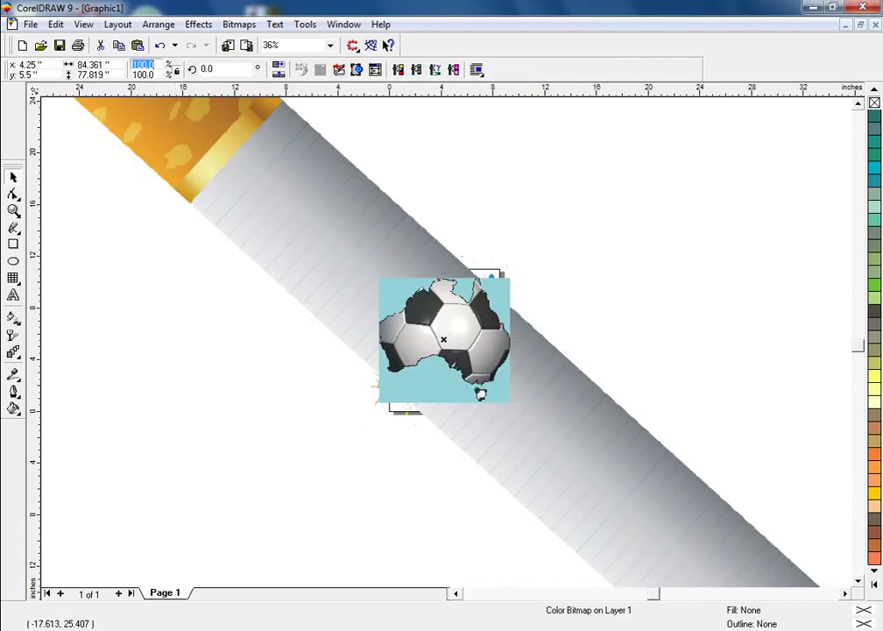
pyautogui.write('4')
pyautogui.press('Tab')
pyautogui.press('Return')
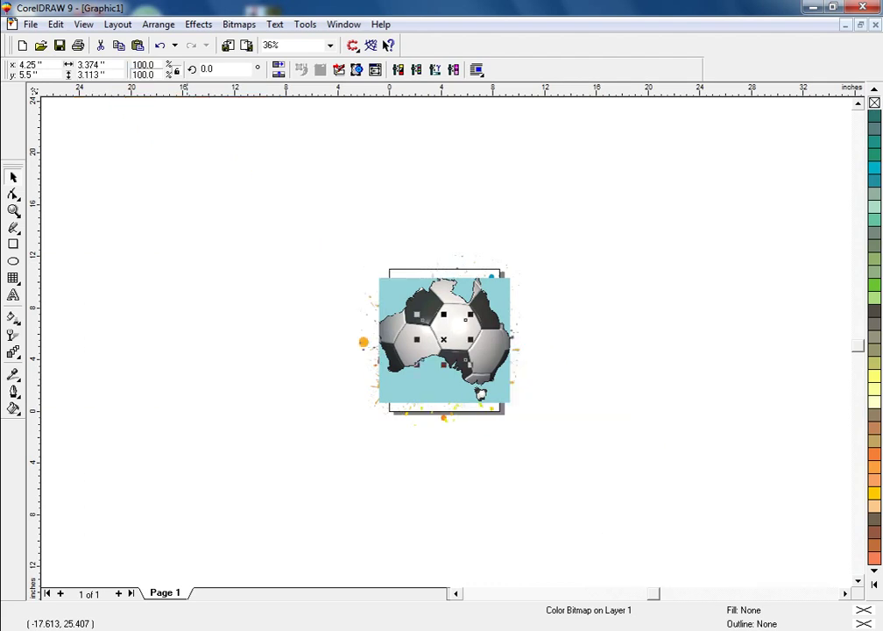
# - Move the football map, cigarette, motorcycle and paint splash images off the page, clear of the T-shirt
pyautogui.click(472, 319)
pyautogui.moveTo(472, 318); pyautogui.dragTo(231, 260)
pyautogui.moveTo(448, 339); pyautogui.dragTo(621, 312)
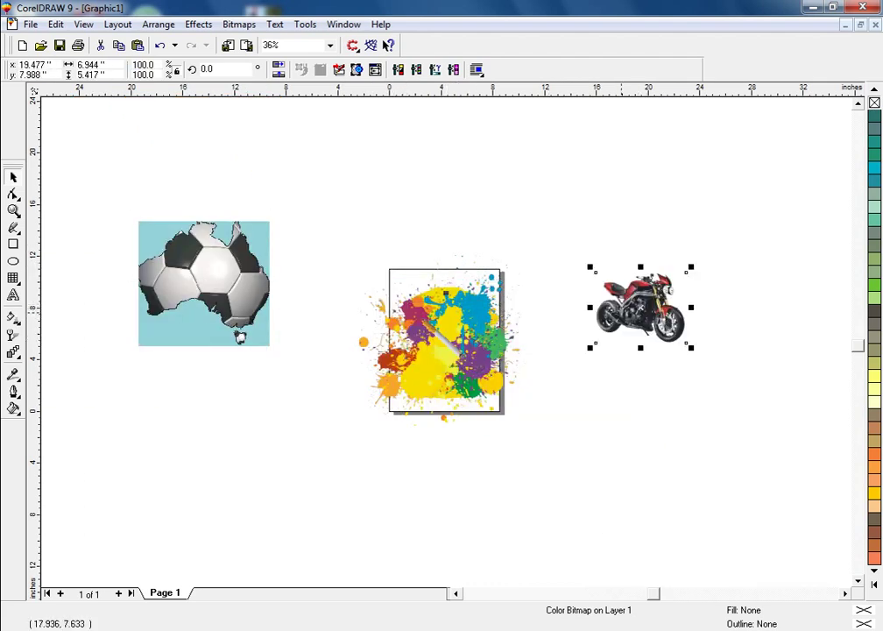
pyautogui.moveTo(423, 351); pyautogui.dragTo(633, 426)
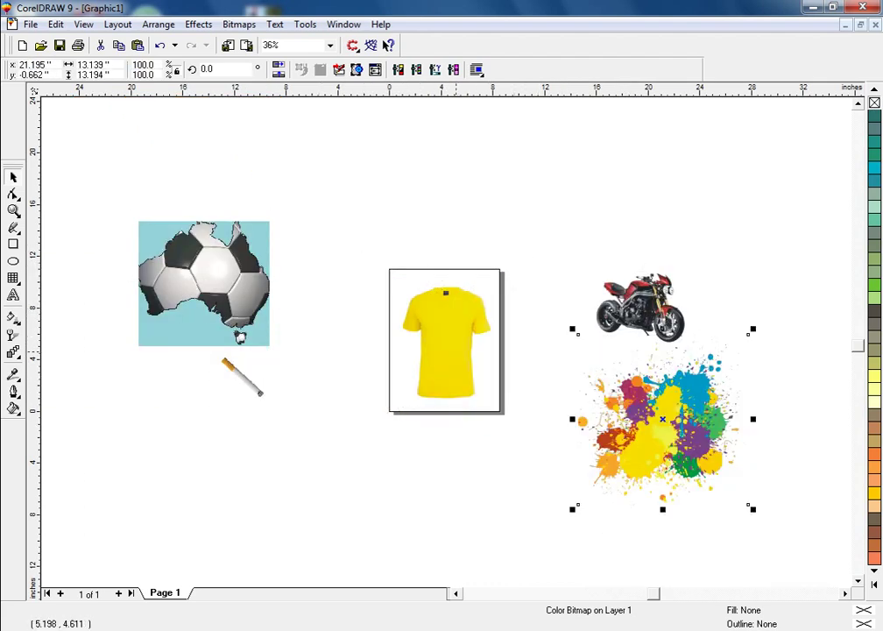
pyautogui.click(455, 350)
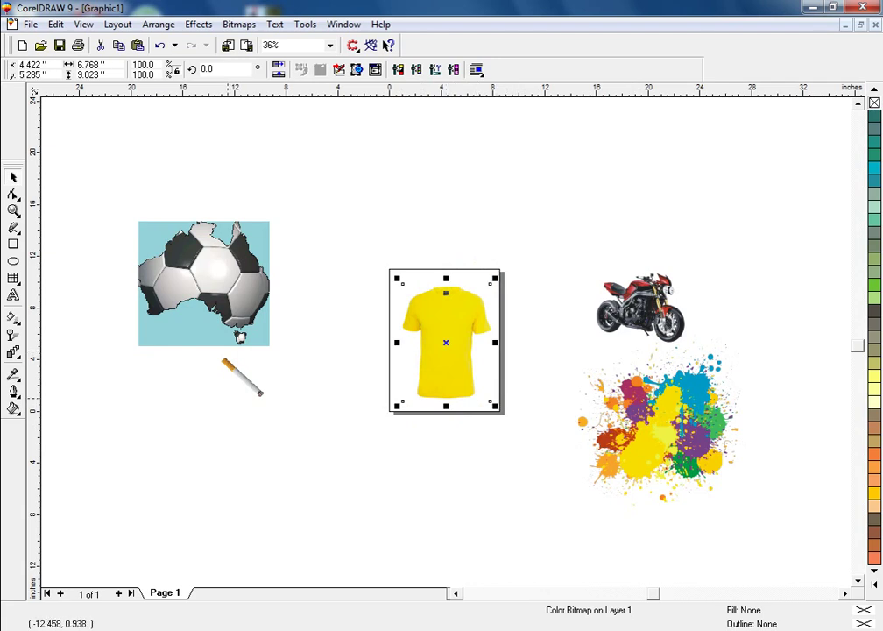
# - Move the cigarette image back onto the page, overlapping the lower left side of the T-shirt
pyautogui.click(235, 371)
pyautogui.moveTo(234, 371); pyautogui.dragTo(414, 358)
pyautogui.click(14, 211)
pyautogui.moveTo(368, 269); pyautogui.dragTo(529, 411)
pyautogui.moveTo(174, 156); pyautogui.dragTo(684, 530)
pyautogui.press('F8')
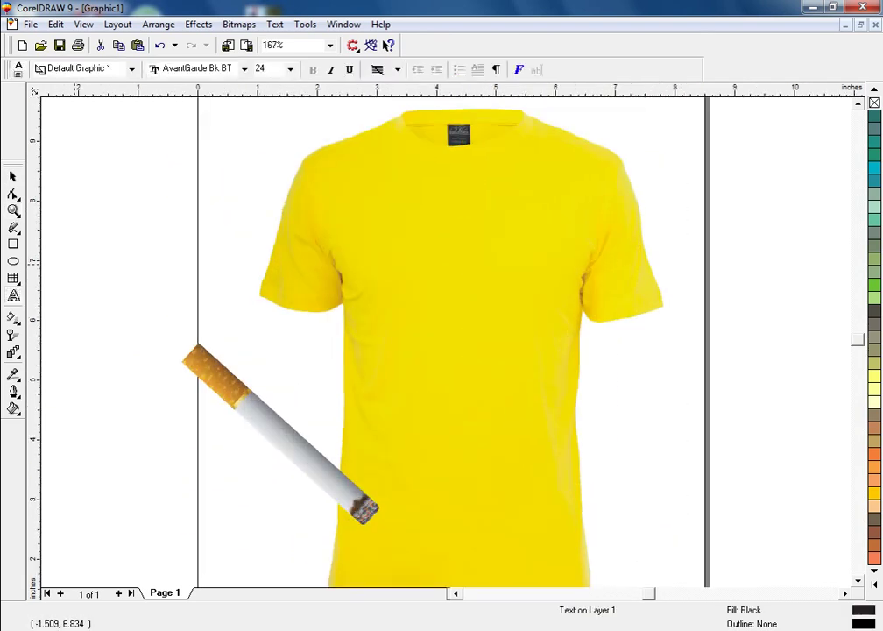
pyautogui.press('space')
pyautogui.moveTo(164, 629)
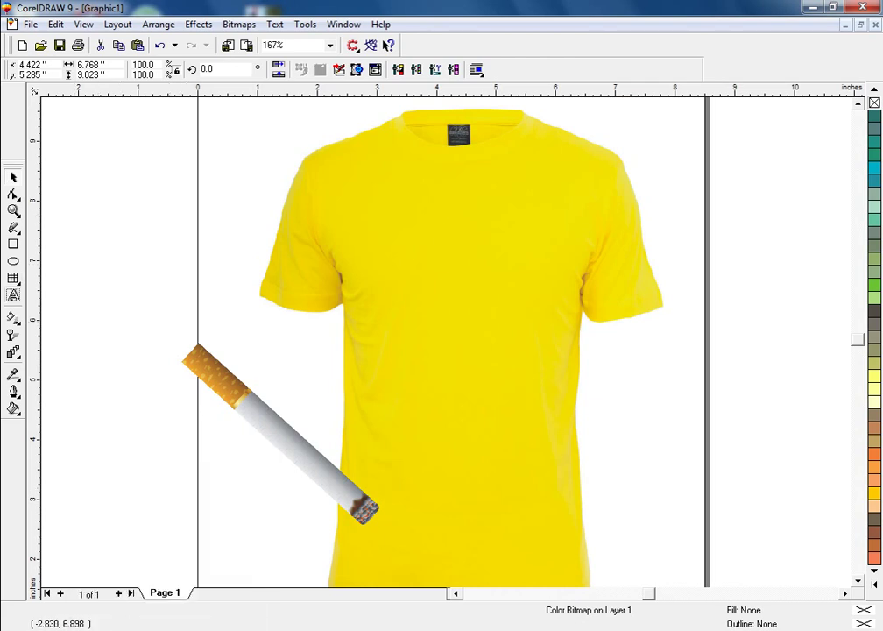
pyautogui.press('F8')
pyautogui.click(80, 205)
pyautogui.hotkey('ctrl', 'space')
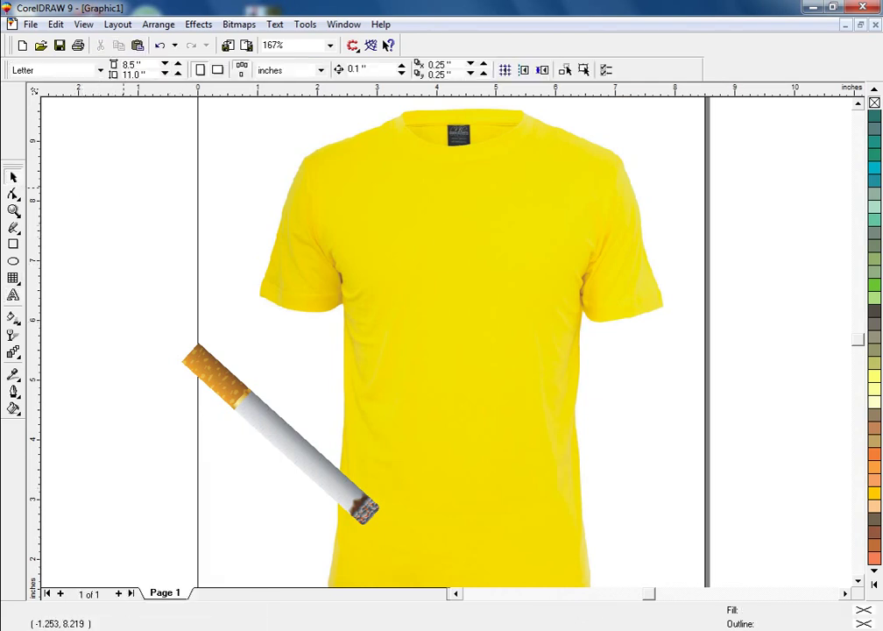
# - Shrink the cigarette image and place it on the middle of the T-shirt's front
pyautogui.click(249, 399)
pyautogui.moveTo(386, 531); pyautogui.dragTo(333, 483)
pyautogui.moveTo(299, 446); pyautogui.dragTo(476, 404)
pyautogui.click(157, 305)
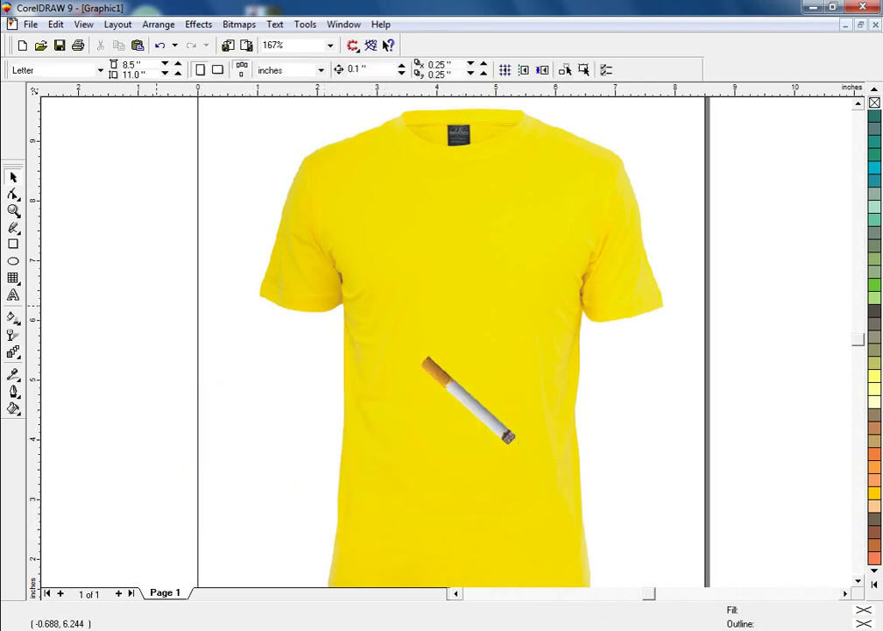
pyautogui.click(13, 210)
pyautogui.moveTo(276, 191); pyautogui.dragTo(625, 508)
pyautogui.click(13, 244)
pyautogui.moveTo(351, 195); pyautogui.dragTo(544, 389)
pyautogui.hotkey('ctrl', 'z')
# - Build a ring on the shirt's chest by combining a circle about 2.43 inches wide with a smaller concentric copy
pyautogui.press('F7')
pyautogui.moveTo(342, 195); pyautogui.dragTo(564, 419)
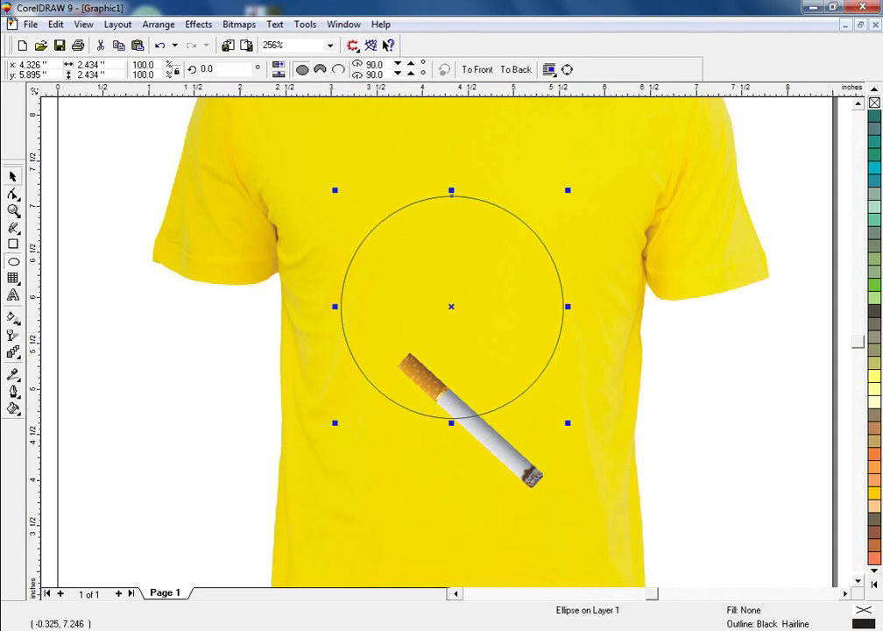
pyautogui.press('space')
pyautogui.moveTo(564, 188); pyautogui.dragTo(549, 216)
pyautogui.keyDown('shift'); pyautogui.click(480, 198); pyautogui.keyUp('shift')
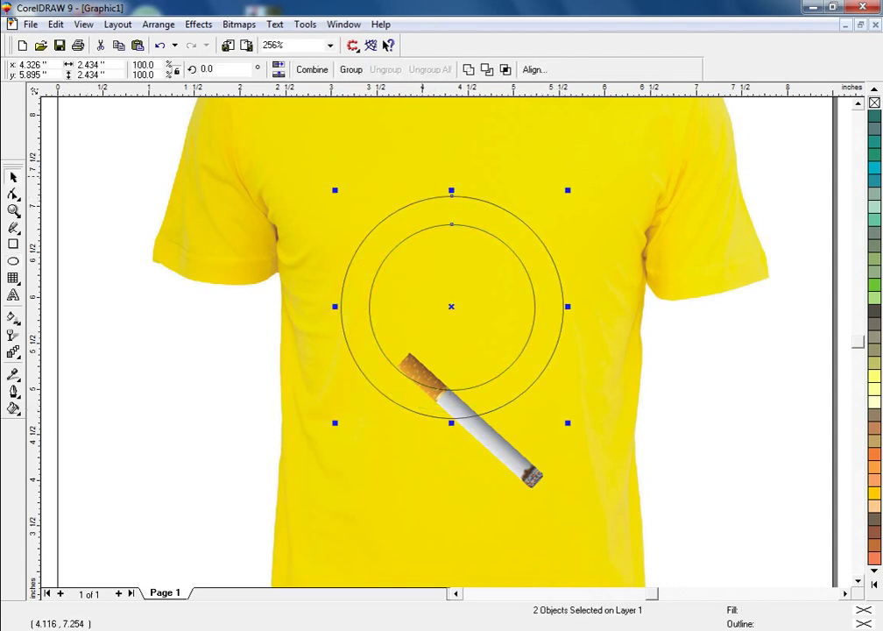
pyautogui.hotkey('ctrl', 'l')
# - Move the cigarette into the ring and rotate it so its burning end points to the upper right
pyautogui.moveTo(496, 436); pyautogui.dragTo(466, 346)
pyautogui.click(460, 340)
pyautogui.moveTo(533, 407); pyautogui.dragTo(506, 292)
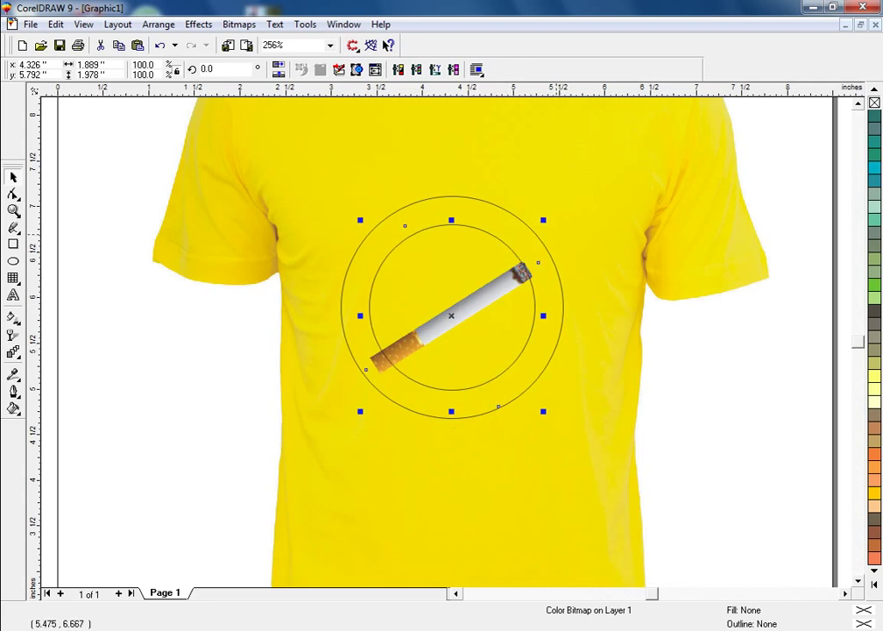
# - Enlarge the cigarette image to about 2.55 by 2.67 inches and centre it over the ring
pyautogui.moveTo(542, 216); pyautogui.dragTo(576, 203)
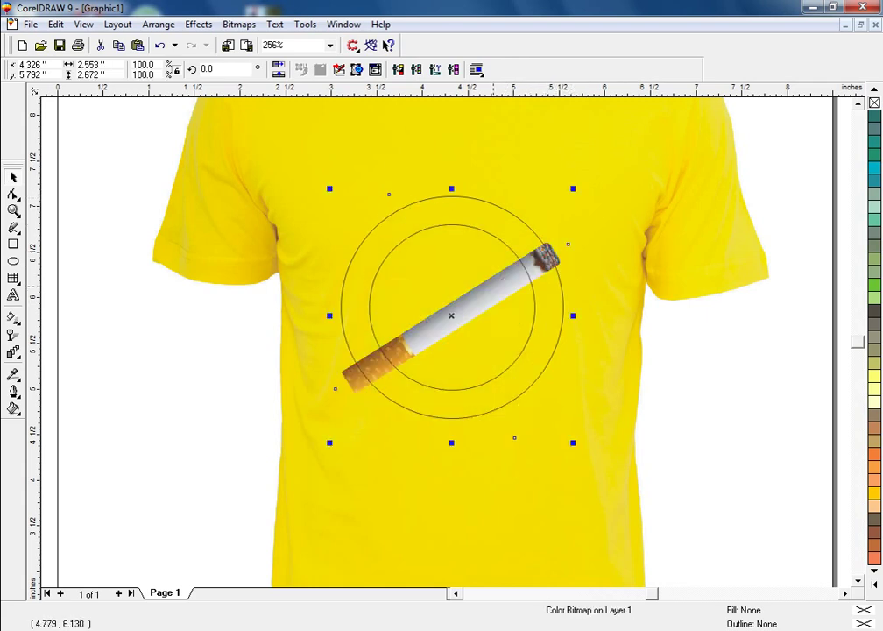
pyautogui.moveTo(484, 300); pyautogui.dragTo(478, 305)
pyautogui.press('Escape')
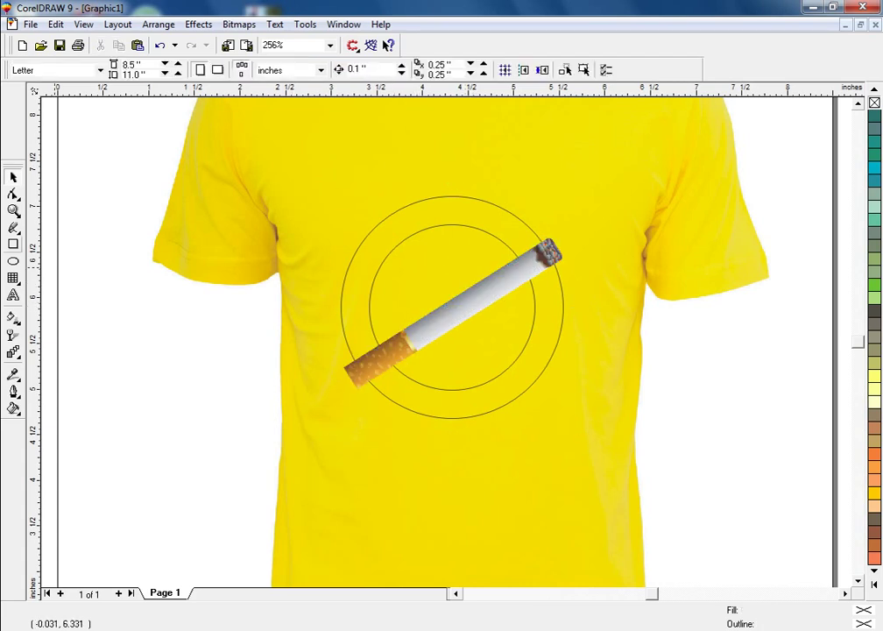
# - Draw a thin rectangular bar about 2.54 by 0.26 inches and lay it across the ring, rotated to 150 degrees
pyautogui.click(13, 245)
pyautogui.moveTo(101, 261); pyautogui.dragTo(333, 285)
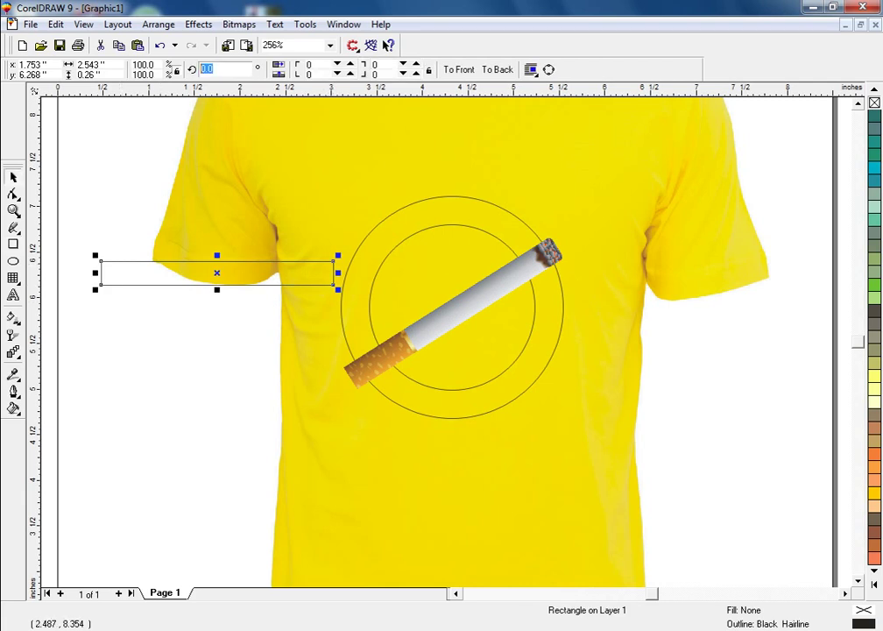
pyautogui.write('30')
pyautogui.press('Return')
pyautogui.write('150')
pyautogui.press('Return')
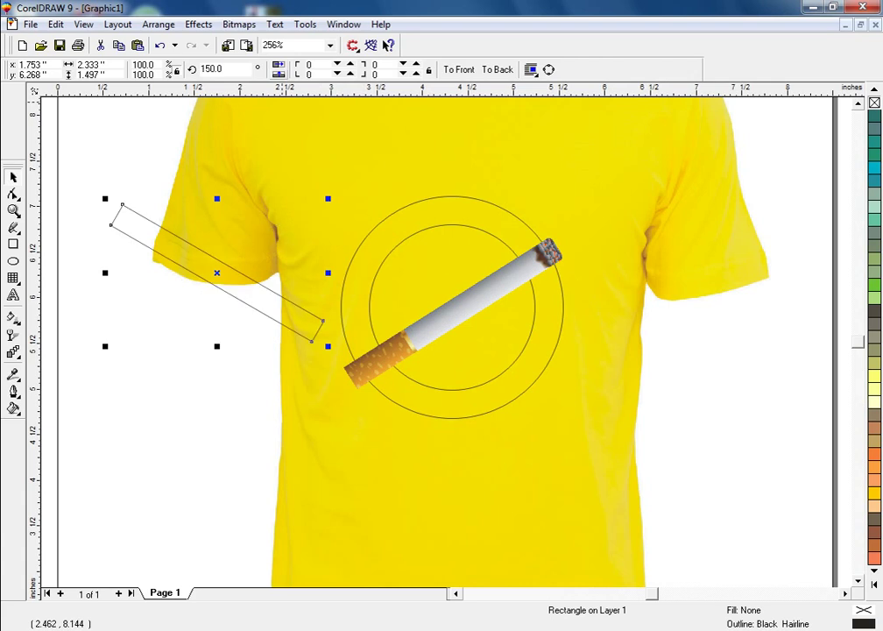
pyautogui.moveTo(217, 270); pyautogui.dragTo(465, 305)
# - Convert the bar to curves and shorten its lower right end so it stays within the ring
pyautogui.click(13, 192)
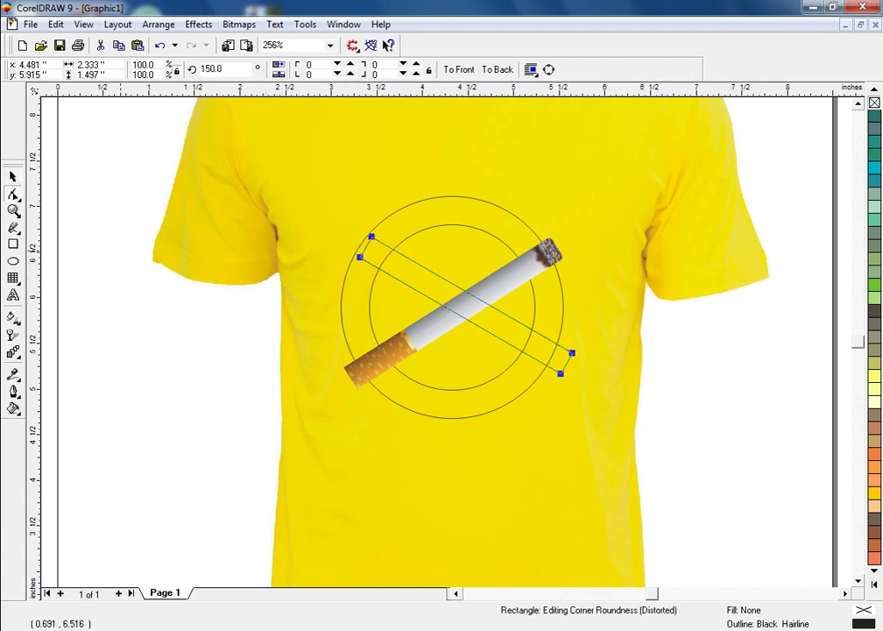
pyautogui.hotkey('ctrl', 'q')
pyautogui.click(561, 374)
pyautogui.moveTo(561, 373); pyautogui.dragTo(531, 374)
pyautogui.click(13, 176)
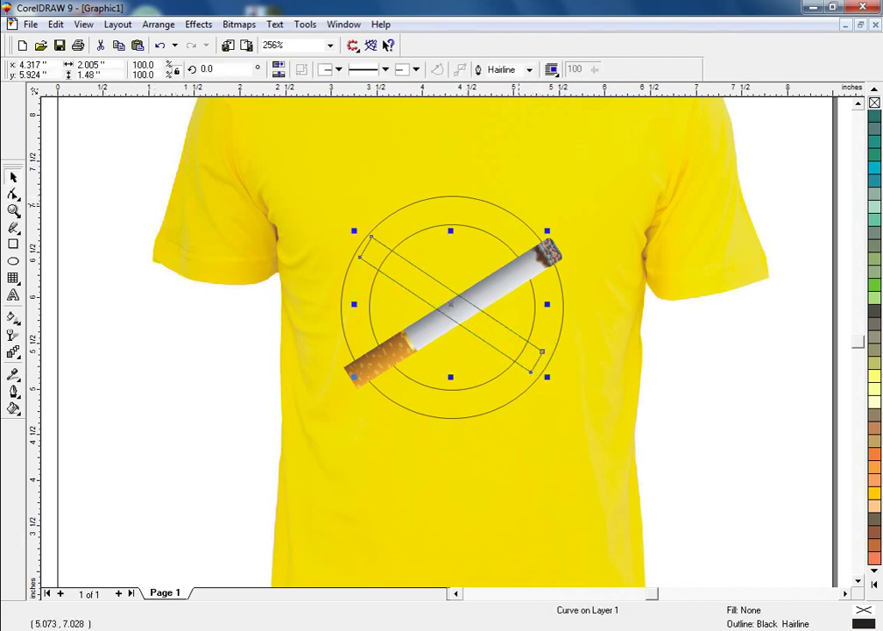
# - Fill the ring and the diagonal bar with red and remove the bar's outline
pyautogui.click(495, 205)
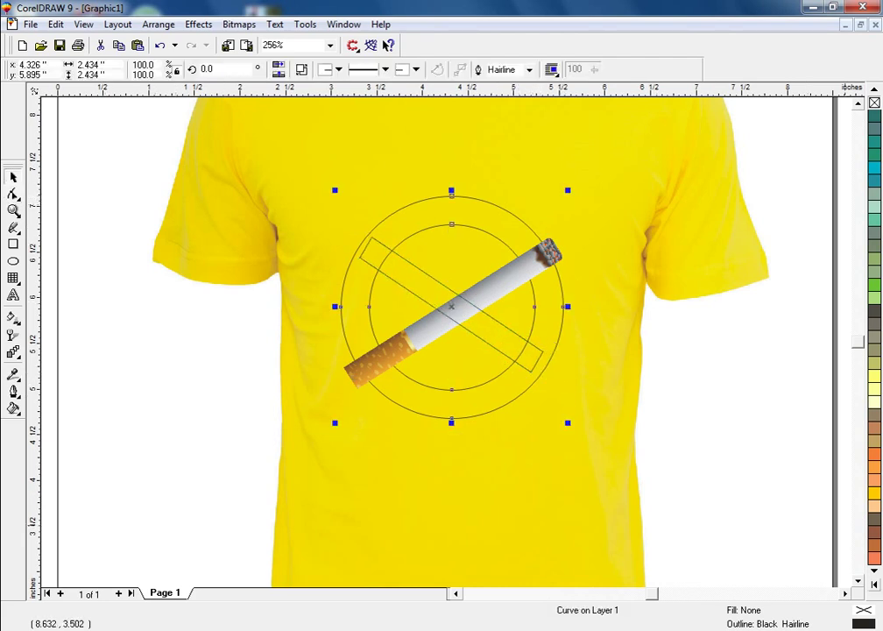
pyautogui.click(873, 583)
pyautogui.click(844, 301)
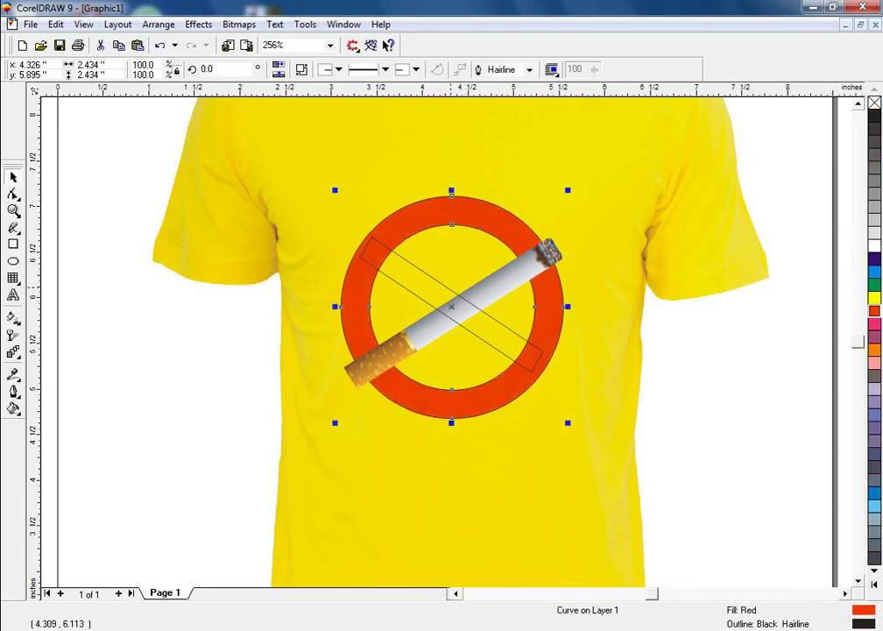
pyautogui.click(444, 282)
pyautogui.click(874, 310)
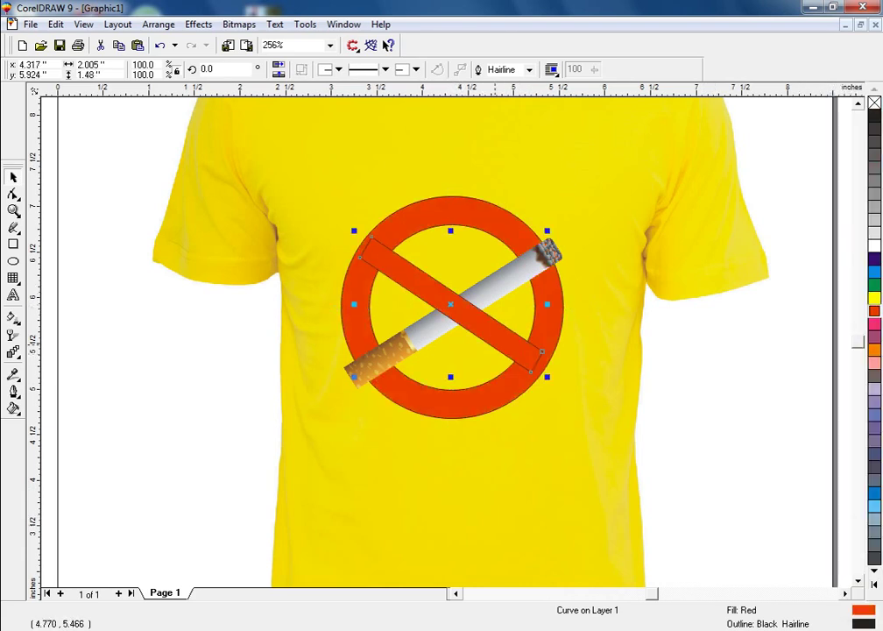
pyautogui.rightClick(873, 102)
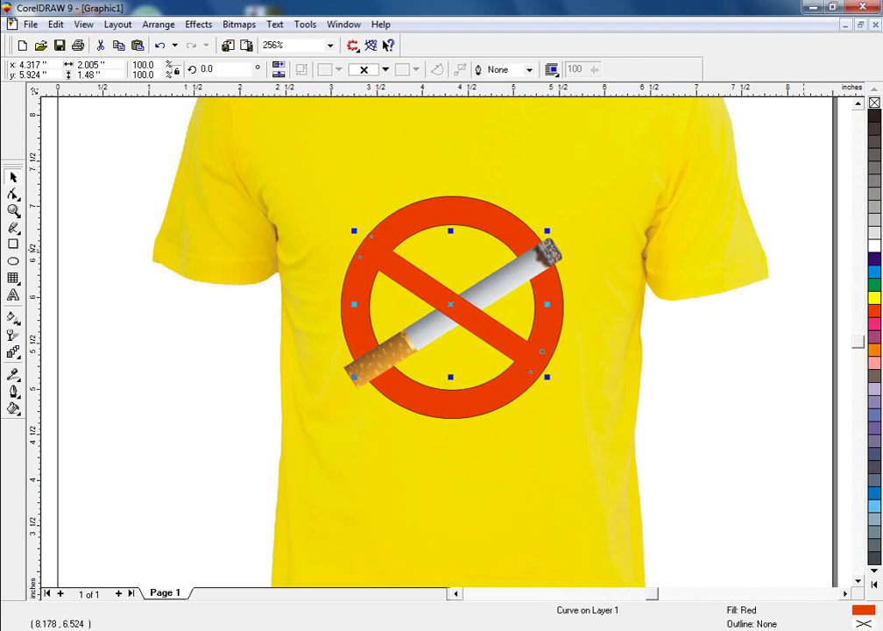
# - Crop the cigarette bitmap by adding boundary nodes and pulling its upper left and lower right corners in close to the cigarette
pyautogui.press('Tab')
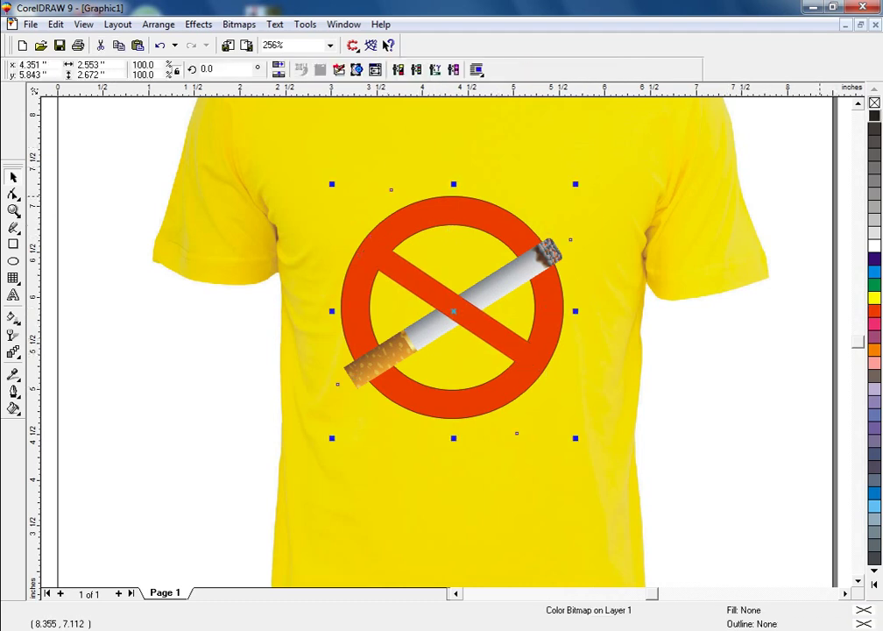
pyautogui.hotkey('ctrl', 'z')
pyautogui.press('F10')
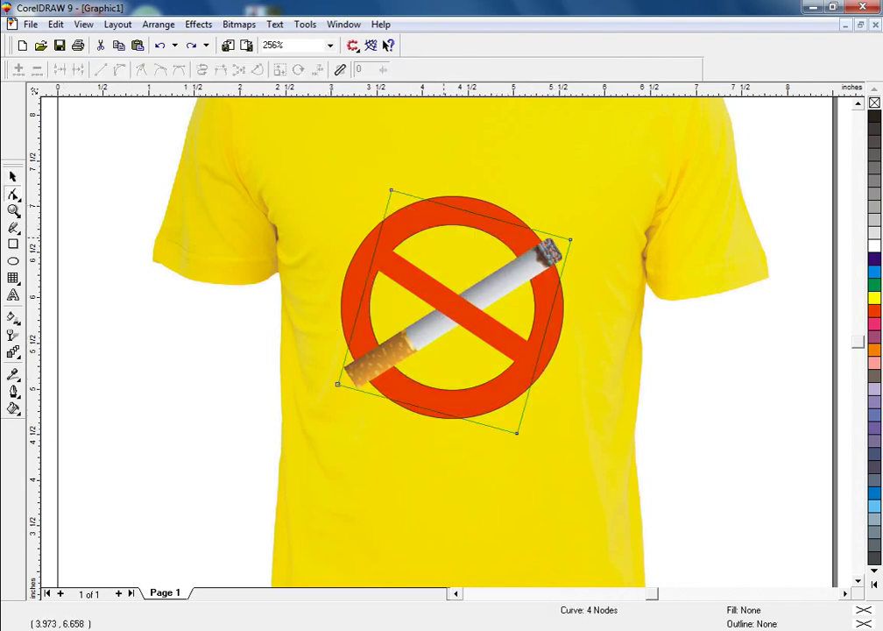
pyautogui.doubleClick(347, 346)
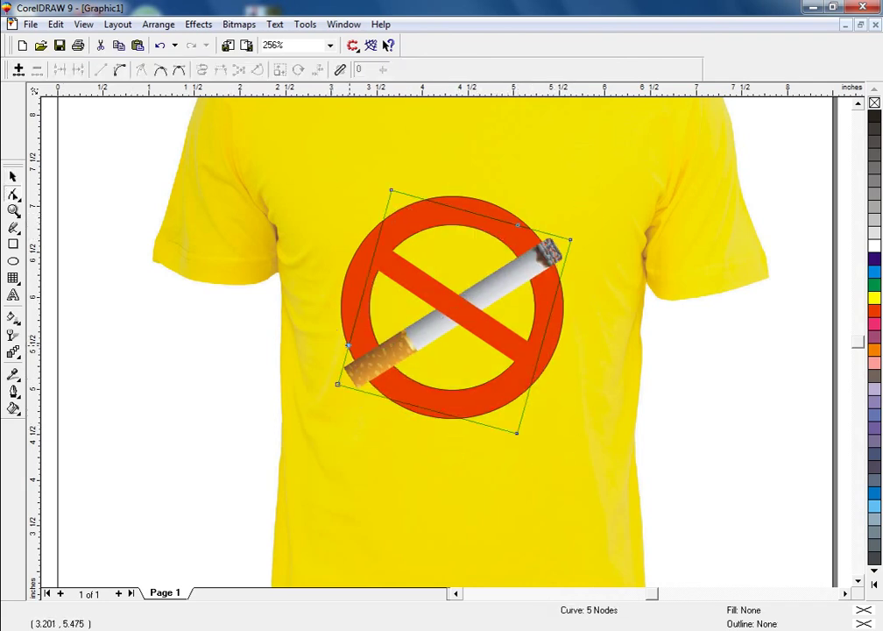
pyautogui.moveTo(390, 190); pyautogui.dragTo(420, 290)
pyautogui.doubleClick(425, 408)
pyautogui.doubleClick(552, 304)
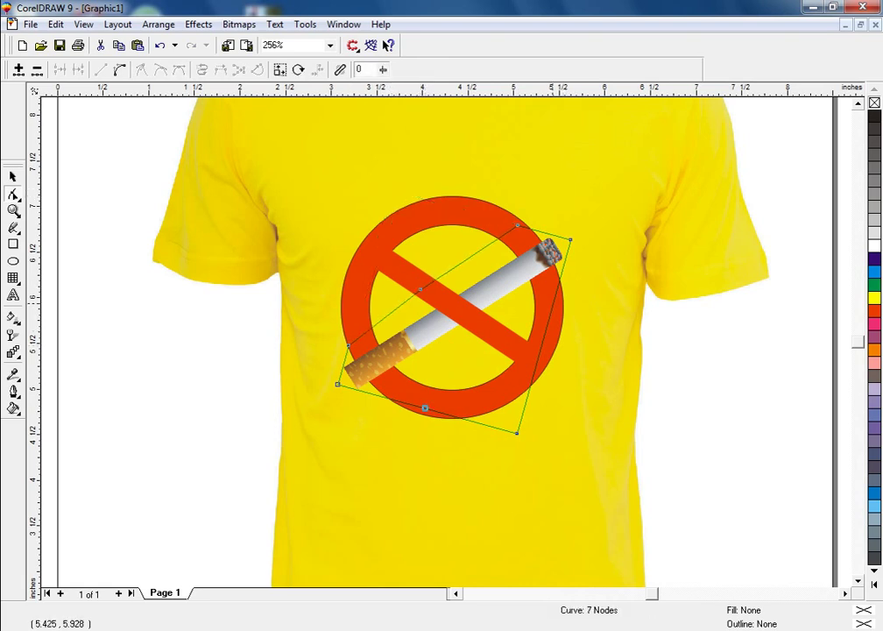
pyautogui.moveTo(517, 432); pyautogui.dragTo(486, 354)
pyautogui.click(13, 177)
# - Remove the outline from the red ring
pyautogui.click(454, 204)
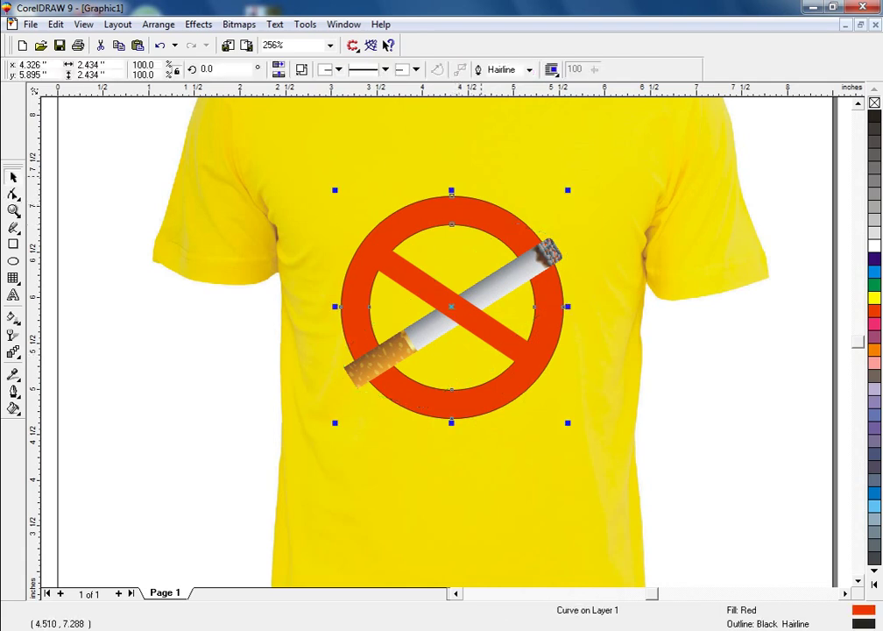
pyautogui.rightClick(874, 103)
pyautogui.click(805, 211)
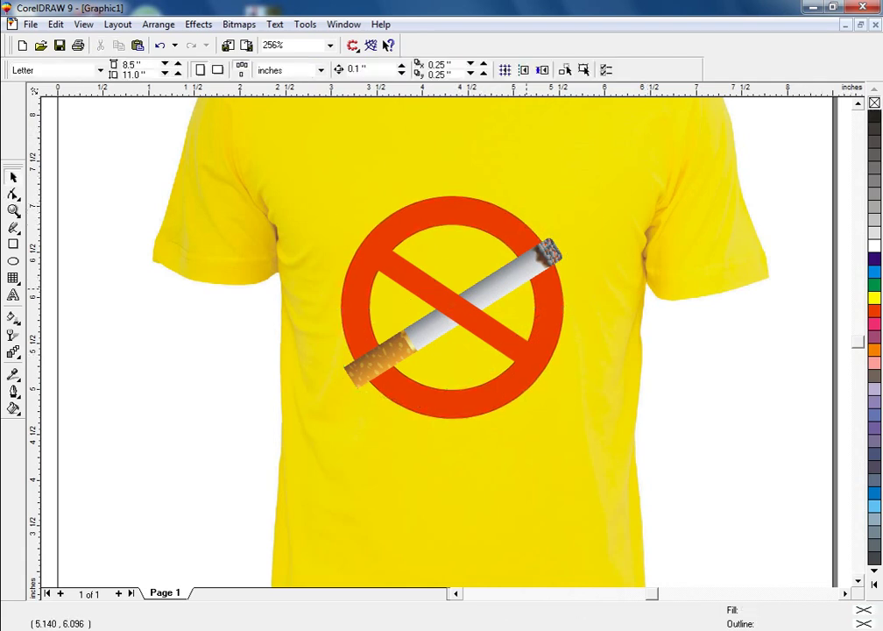
# - Move the cigarette slightly up and to the right within the no-smoking sign
pyautogui.click(510, 283)
pyautogui.moveTo(510, 283); pyautogui.dragTo(523, 251)
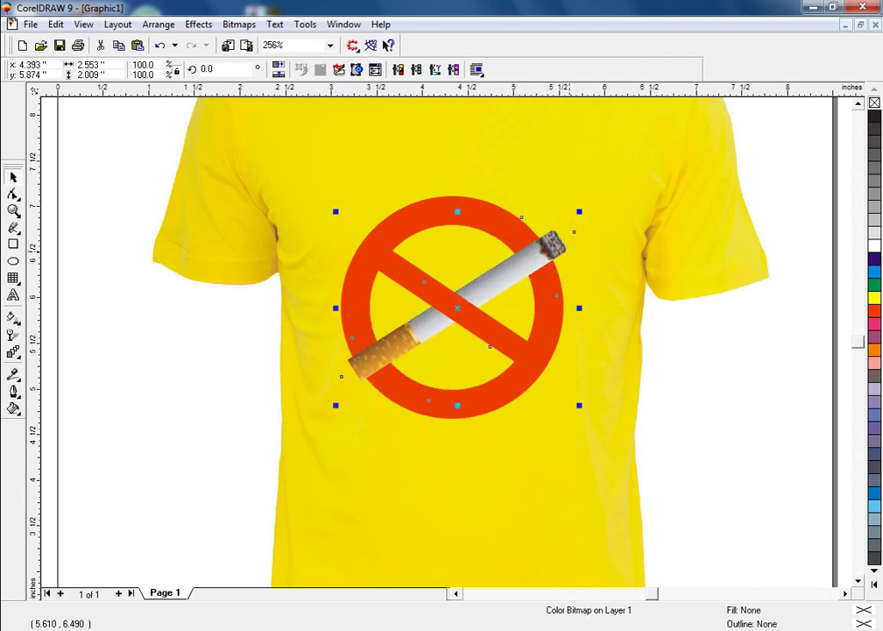
# - Enlarge the cigarette slightly and group it with the red ring and diagonal bar
pyautogui.moveTo(579, 211); pyautogui.dragTo(588, 208)
pyautogui.click(177, 261)
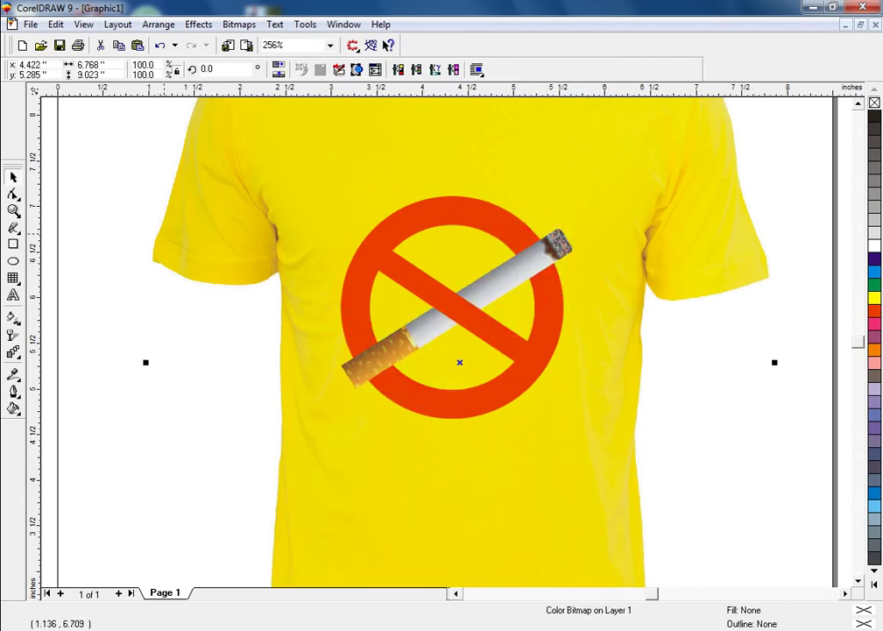
pyautogui.scroll(-1, 444, 366)
pyautogui.moveTo(131, 206); pyautogui.dragTo(615, 464)
pyautogui.hotkey('ctrl', 'g')
# - Shrink the grouped no-smoking sign slightly and move it up on the shirt's chest
pyautogui.moveTo(544, 404); pyautogui.dragTo(521, 382)
pyautogui.moveTo(463, 325); pyautogui.dragTo(469, 302)
# - Add the artistic text "NO SMOKING" over the shirt's left sleeve, beside the sign
pyautogui.press('F2')
pyautogui.moveTo(276, 158); pyautogui.dragTo(596, 373)
pyautogui.press('F8')
pyautogui.click(109, 287)
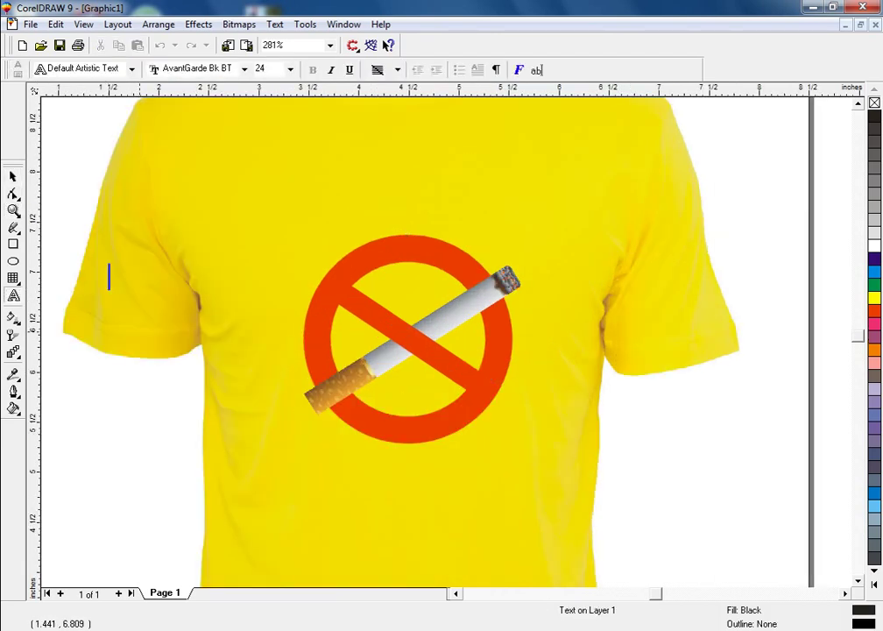
pyautogui.write('NO')
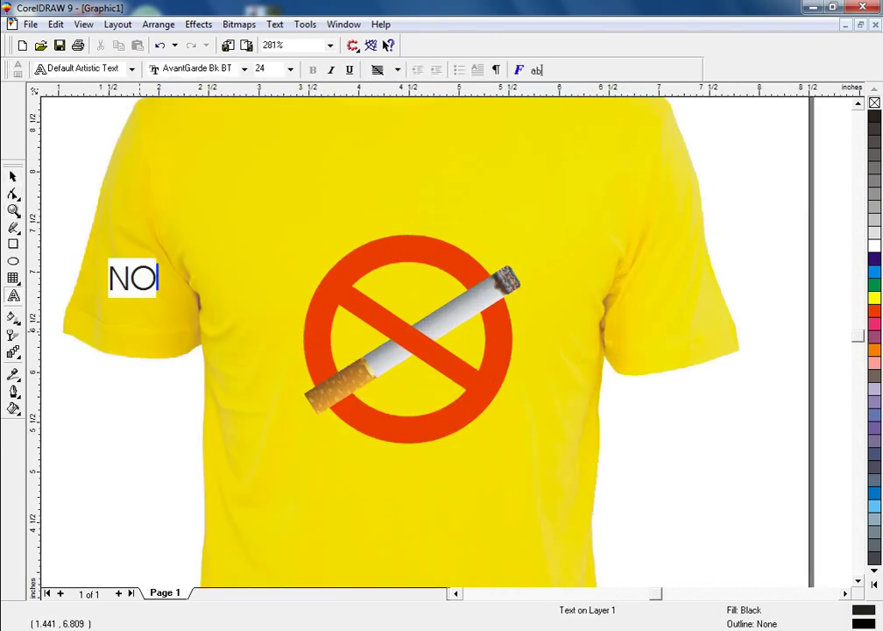
pyautogui.write(' SMLOKING')
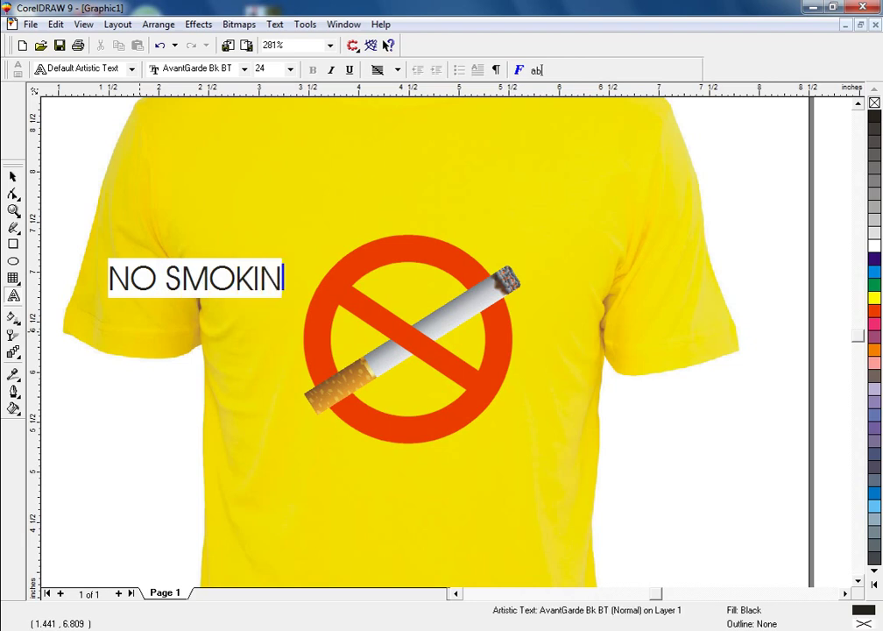
pyautogui.click(12, 176)
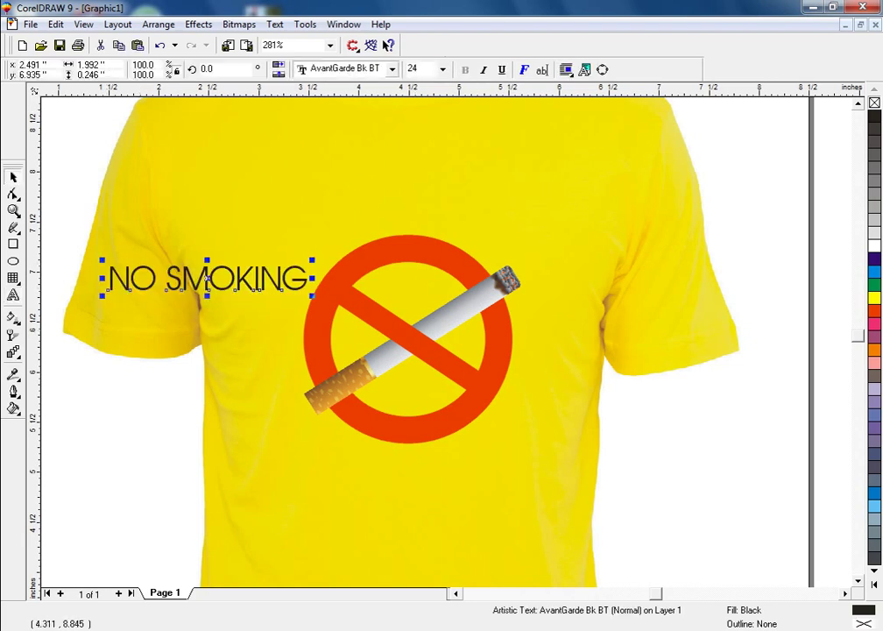
# - Set the font of the NO SMOKING text to Zurich Blk BT
pyautogui.click(392, 69)
pyautogui.press('End')
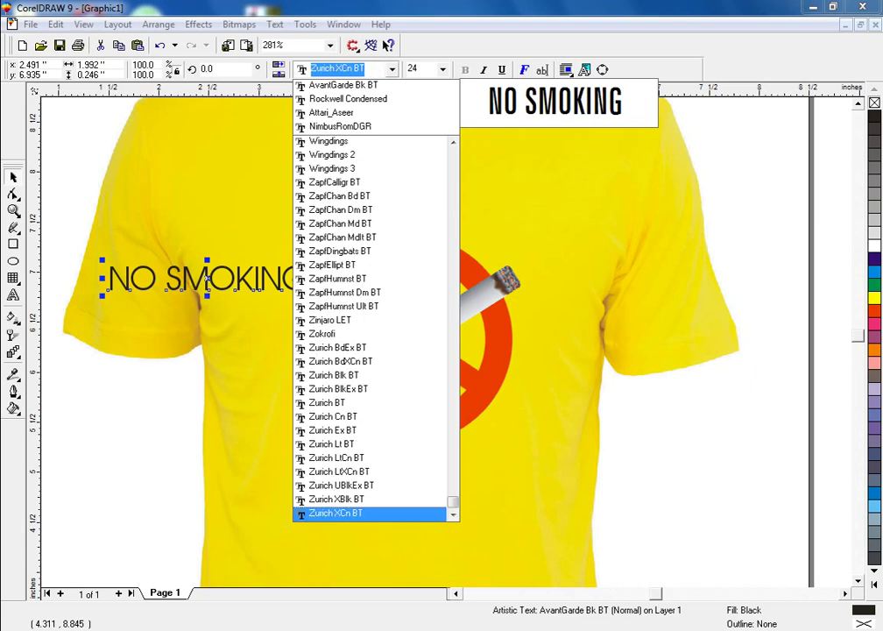
pyautogui.press('Up')
pyautogui.press('Up')
pyautogui.press('Up')
pyautogui.press('Up')
pyautogui.press('Up')
pyautogui.press('Up')
pyautogui.press('Up')
pyautogui.press('Up')
pyautogui.press('Up')
pyautogui.press('Up')
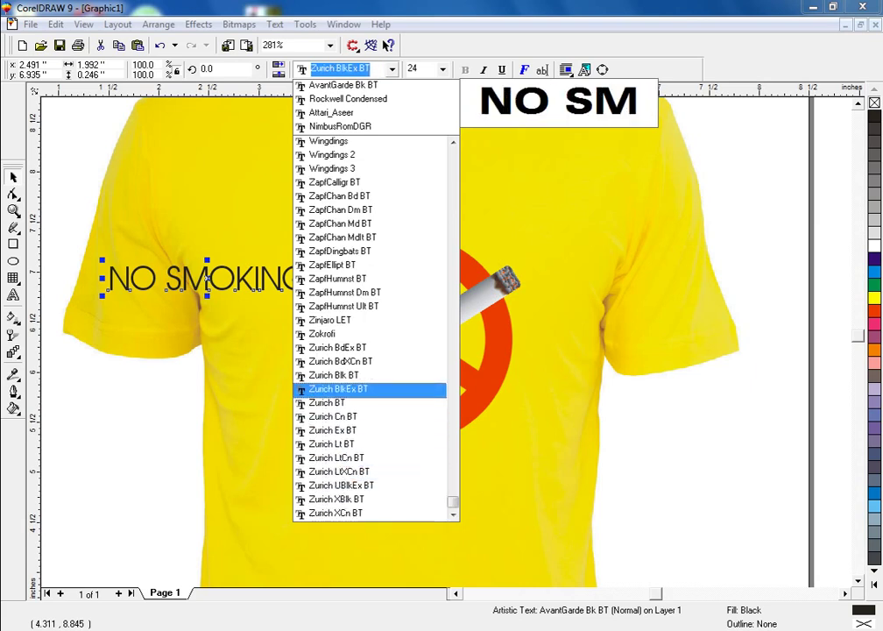
pyautogui.press('Return')
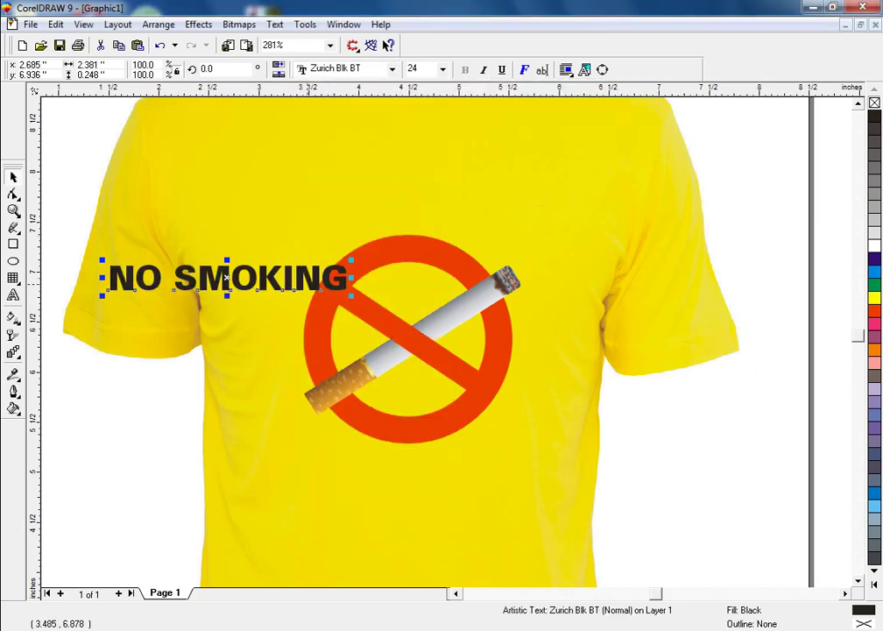
# - Place the NO SMOKING text above the sign at about 2.87 inches wide and centre both horizontally on the shirt
pyautogui.moveTo(306, 284); pyautogui.dragTo(480, 218)
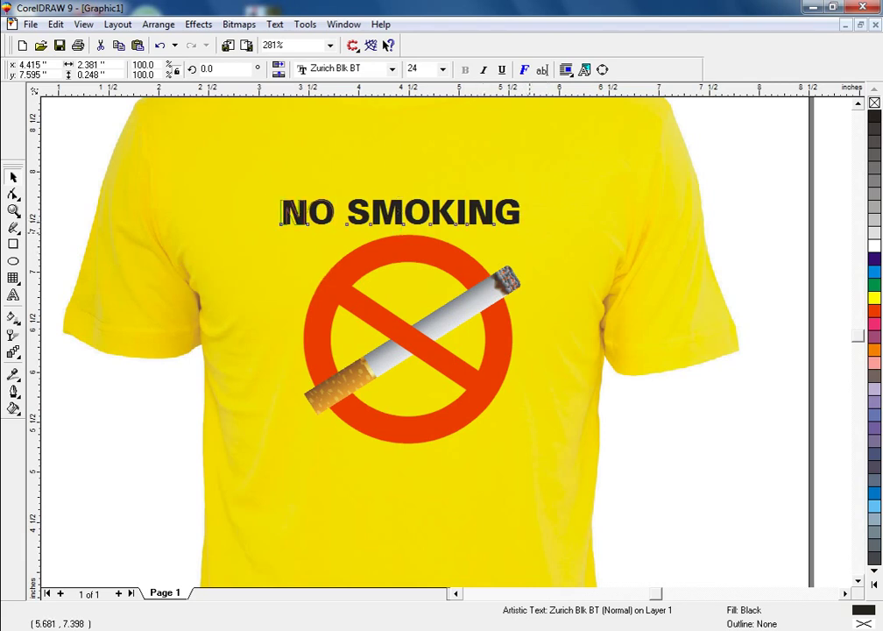
pyautogui.moveTo(280, 212); pyautogui.dragTo(270, 210)
pyautogui.keyDown('shift'); pyautogui.click(350, 377); pyautogui.keyUp('shift')
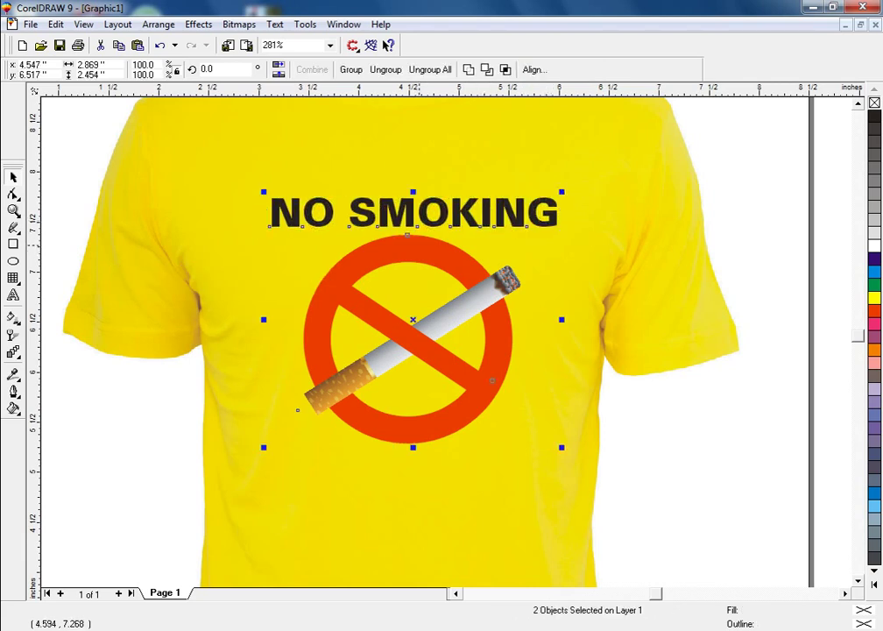
pyautogui.keyDown('shift'); pyautogui.click(633, 212); pyautogui.keyUp('shift')
pyautogui.press('c')
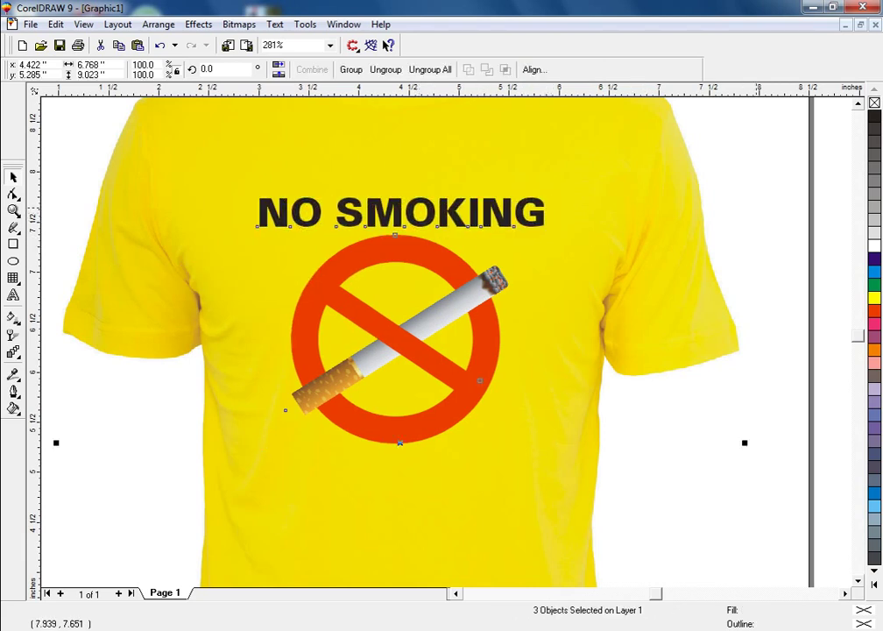
pyautogui.press('Escape')
# - Raise the NO SMOKING text slightly above the sign and enlarge it to about 3 inches wide
pyautogui.moveTo(476, 211); pyautogui.dragTo(474, 201)
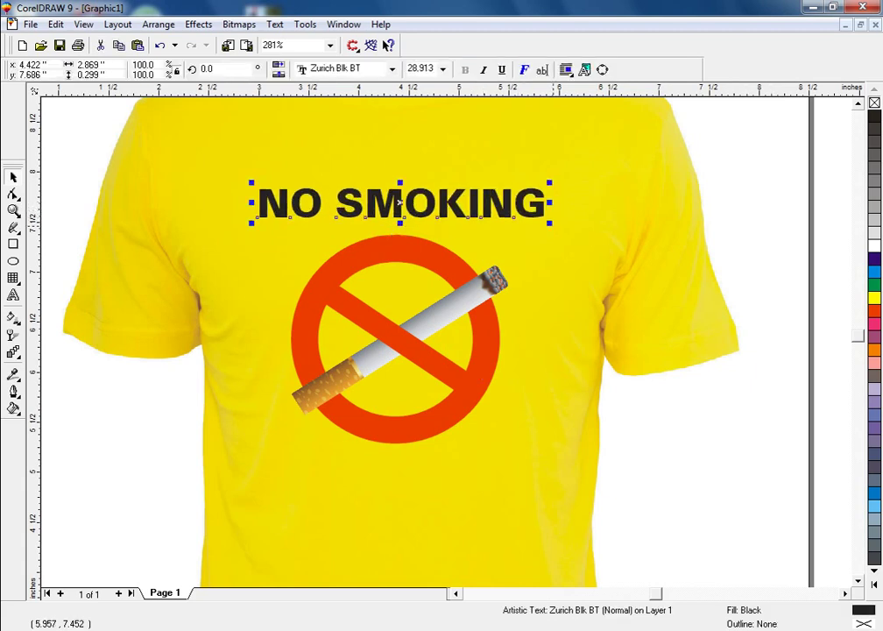
pyautogui.moveTo(549, 219); pyautogui.dragTo(551, 221)
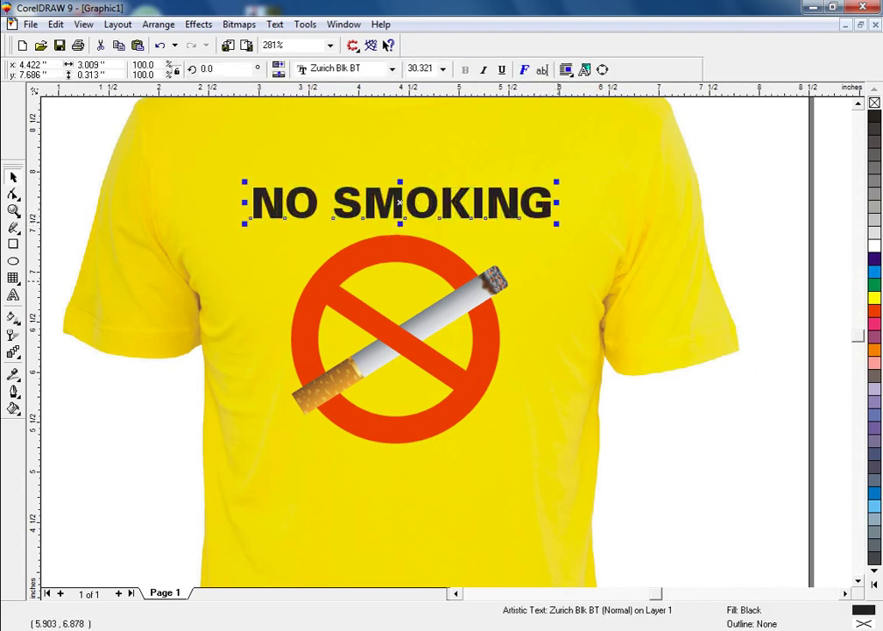
# - Shift the NO SMOKING text and the sign together slightly down and to the right on the shirt
pyautogui.scroll(-2, 489, 246)
pyautogui.moveTo(671, 419); pyautogui.dragTo(329, 206)
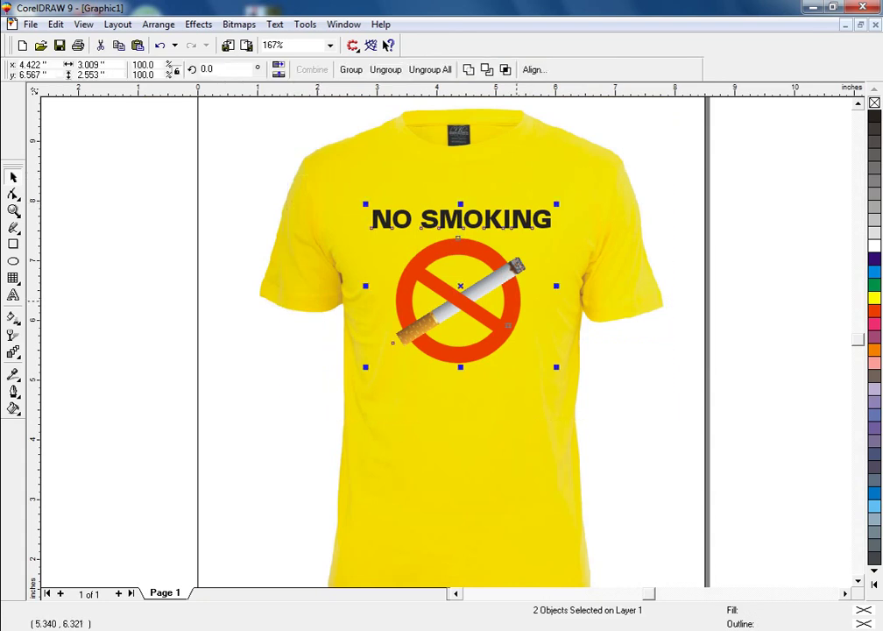
pyautogui.moveTo(475, 307); pyautogui.dragTo(474, 305)
pyautogui.click(623, 368)
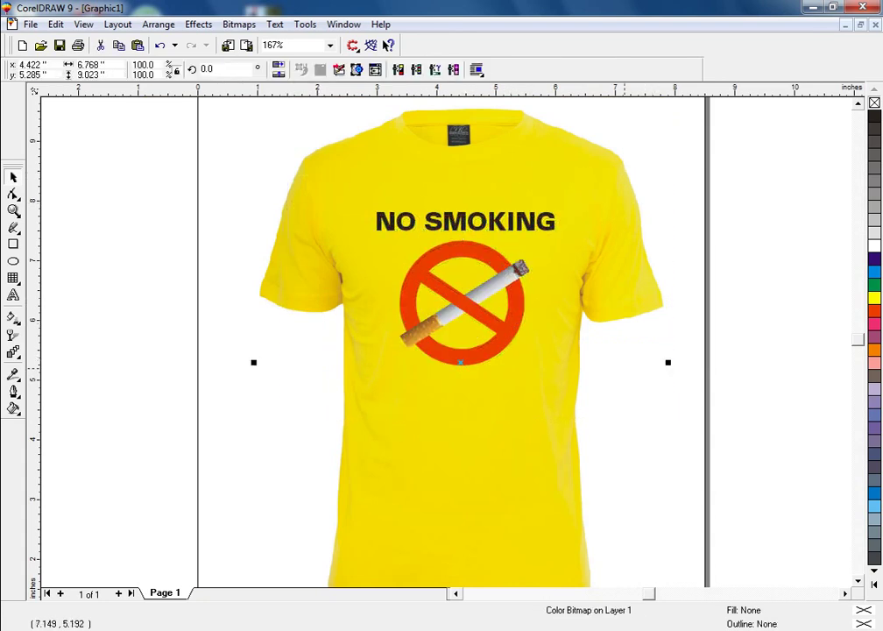
# - Examine the whole printed shirt close up, and return to the view of all the artwork
pyautogui.scroll(-5, 663, 405)
pyautogui.press('Escape')
pyautogui.moveTo(380, 221); pyautogui.dragTo(531, 408)
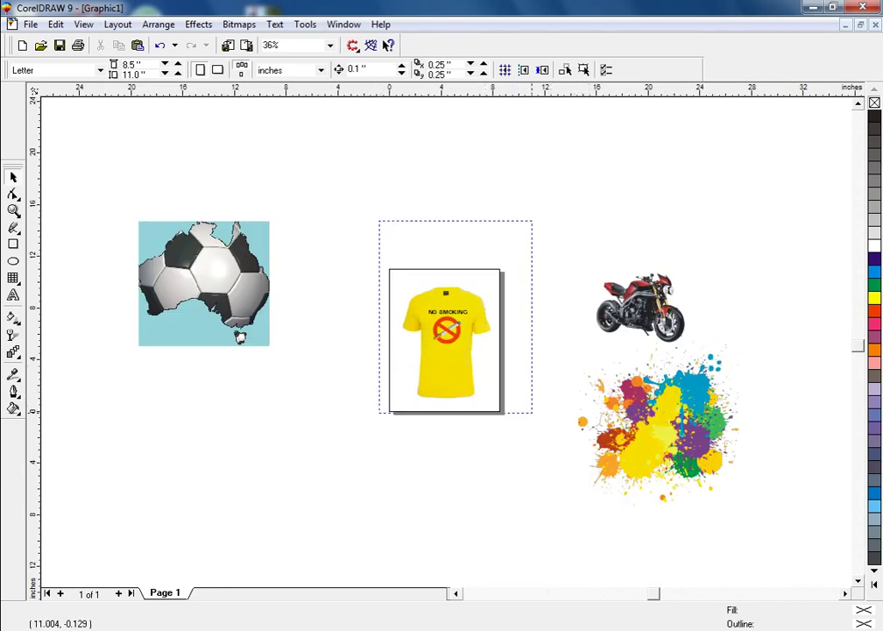
pyautogui.hotkey('shift', 'F2')
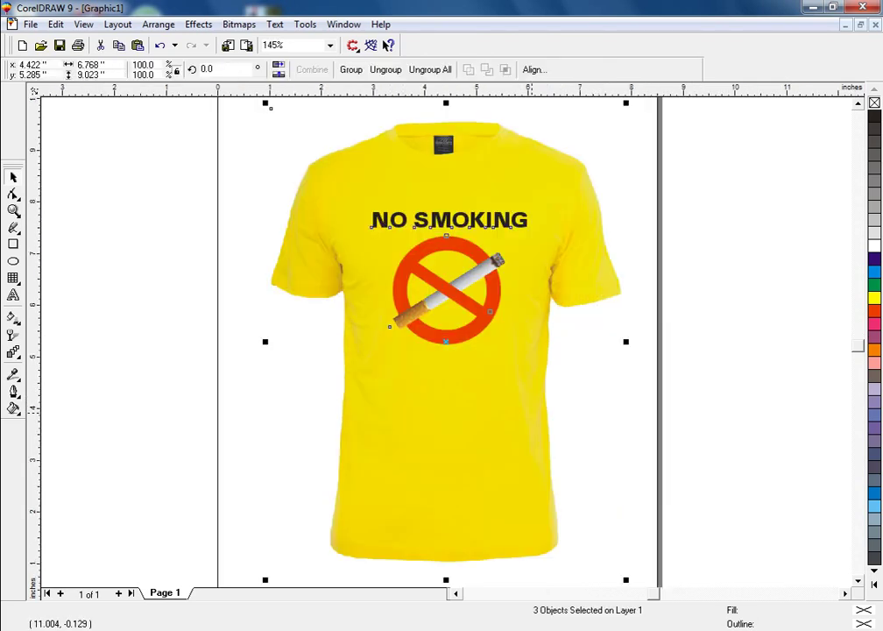
pyautogui.press('F3')
pyautogui.press('F3')
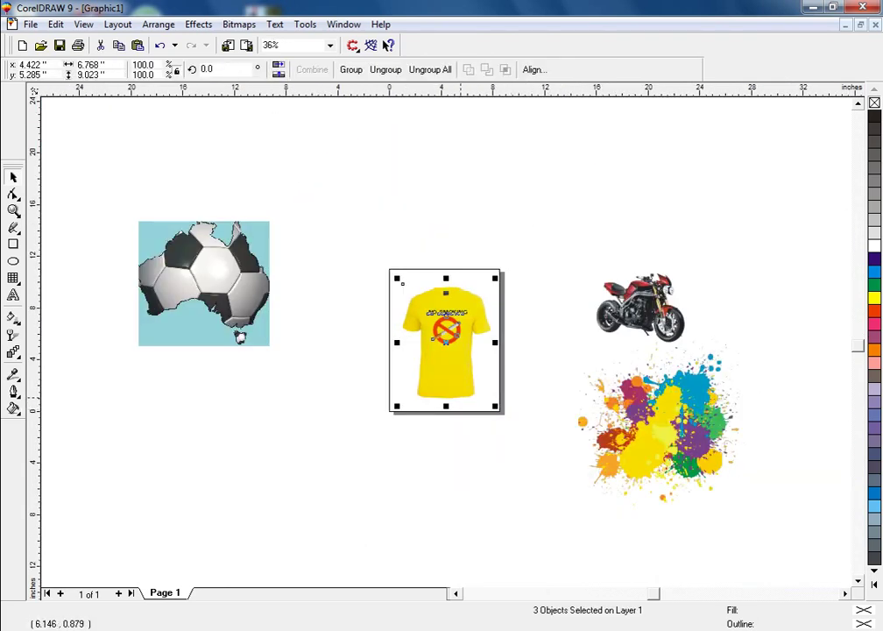
# - Move the football map picture up and to the left and the paint splatter further right, away from the page
pyautogui.click(303, 344)
pyautogui.moveTo(237, 284); pyautogui.dragTo(135, 232)
pyautogui.press('Escape')
pyautogui.moveTo(711, 433); pyautogui.dragTo(820, 441)
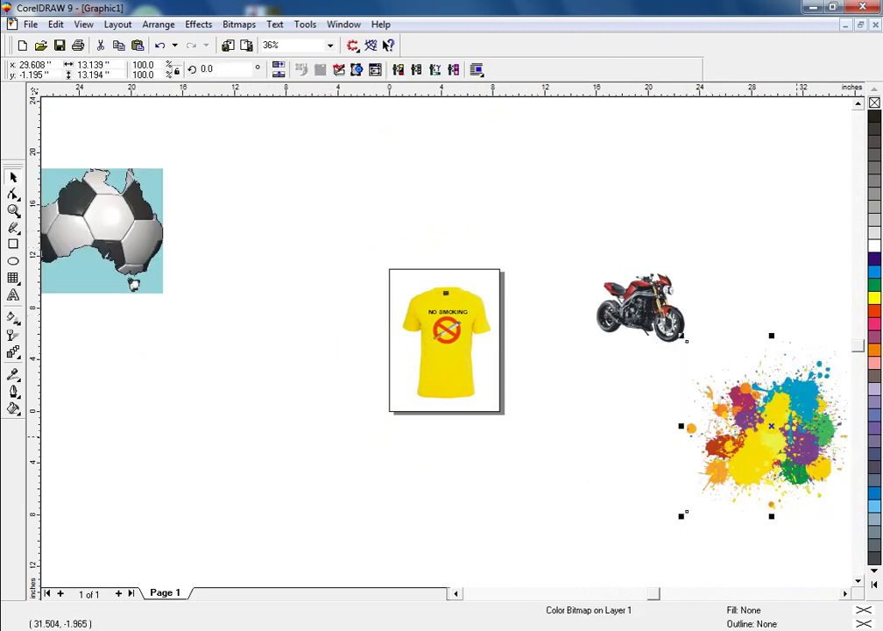
pyautogui.click(820, 441)
# - Place a copy of the plain yellow shirt on the empty area to the left of the page
pyautogui.click(473, 376)
pyautogui.moveTo(473, 376); pyautogui.dragTo(330, 377)
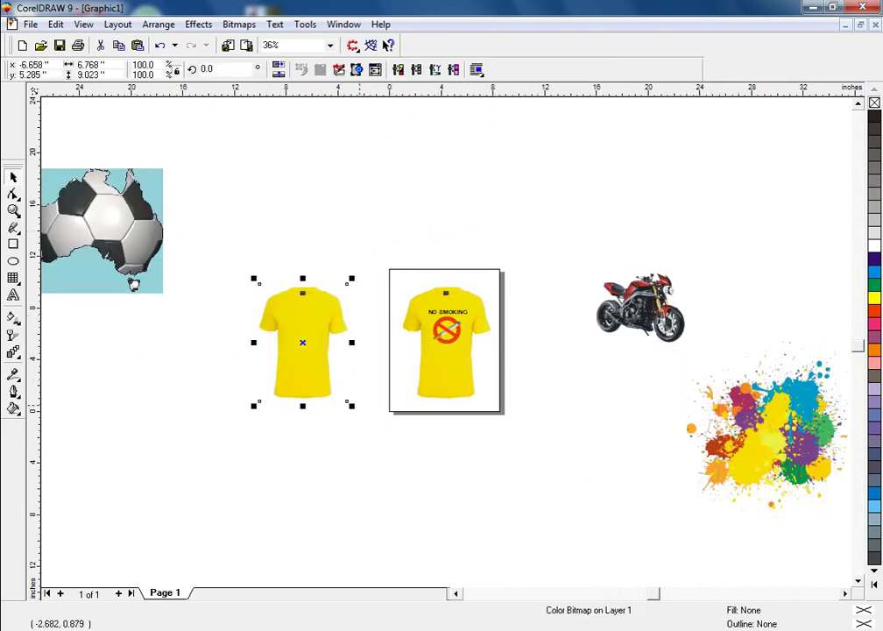
pyautogui.press('Escape')
# - Bring the paint splatter in front of the shirt copy's chest and shrink it to about 5.8 inches wide
pyautogui.moveTo(767, 429); pyautogui.dragTo(318, 387)
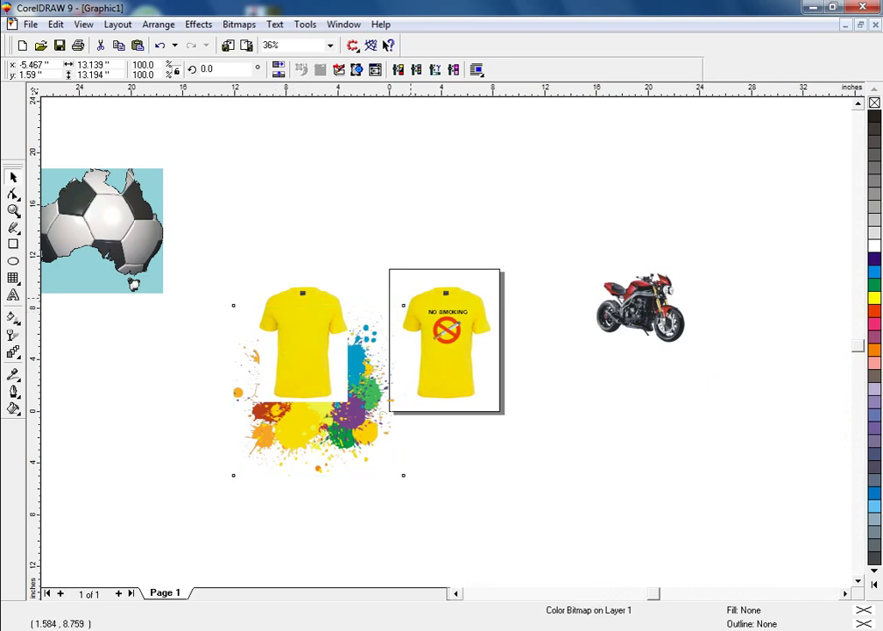
pyautogui.moveTo(407, 300); pyautogui.dragTo(371, 345)
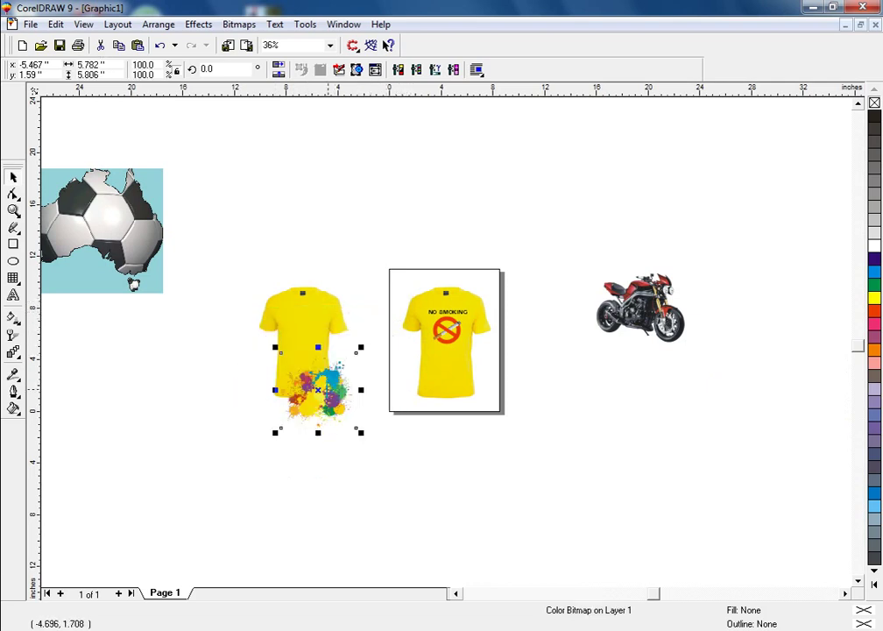
pyautogui.moveTo(318, 390); pyautogui.dragTo(302, 333)
pyautogui.press('Tab')
pyautogui.hotkey('shift', 'F2')
pyautogui.hotkey('shift', 'Tab')
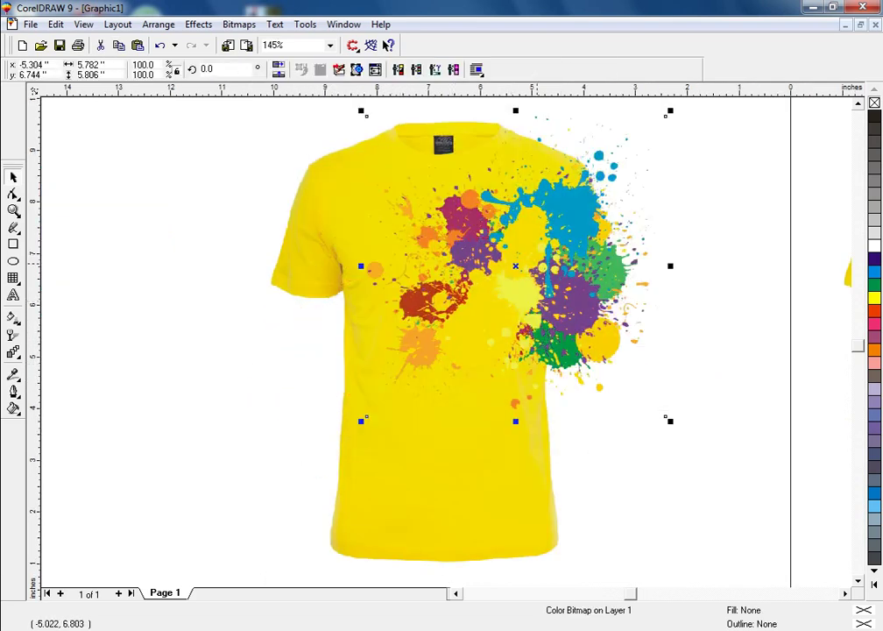
# - Move the paint splatter off the shirt copy to the empty area at its lower left
pyautogui.moveTo(531, 265)
pyautogui.mouseDown()
pyautogui.moveTo(516, 252)
pyautogui.moveTo(416, 346)
pyautogui.moveTo(400, 469)
pyautogui.moveTo(435, 450)
pyautogui.mouseUp()
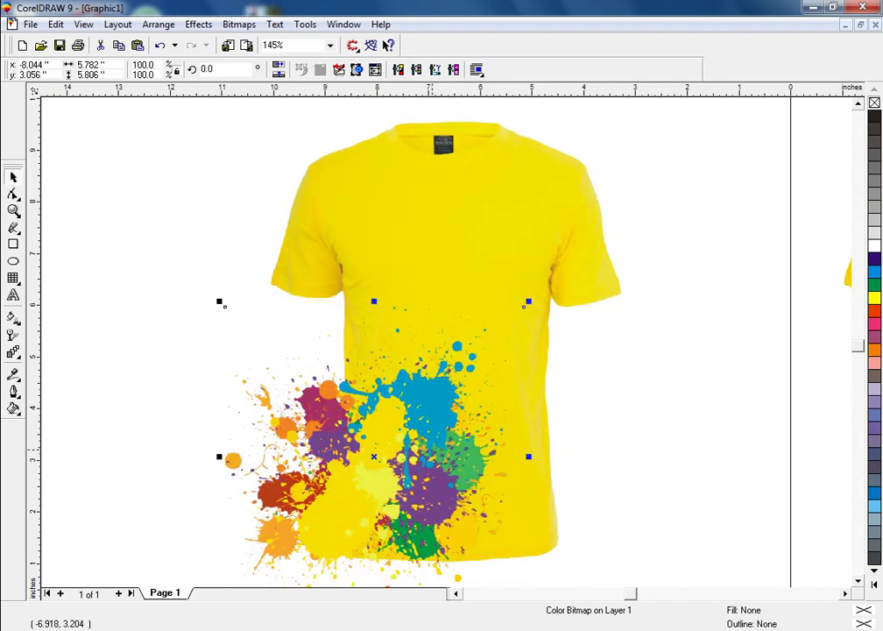
pyautogui.click(435, 450)
pyautogui.moveTo(437, 434); pyautogui.dragTo(135, 435)
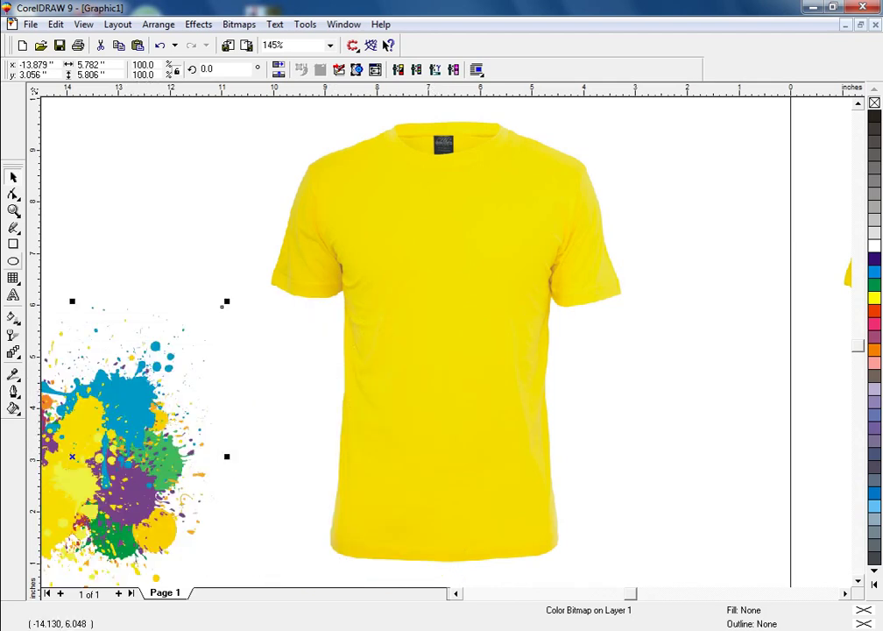
# - Start a freehand outline of the shirt copy, tracing its left side from the armpit down to the hem
pyautogui.press('z')
pyautogui.moveTo(282, 229); pyautogui.dragTo(637, 578)
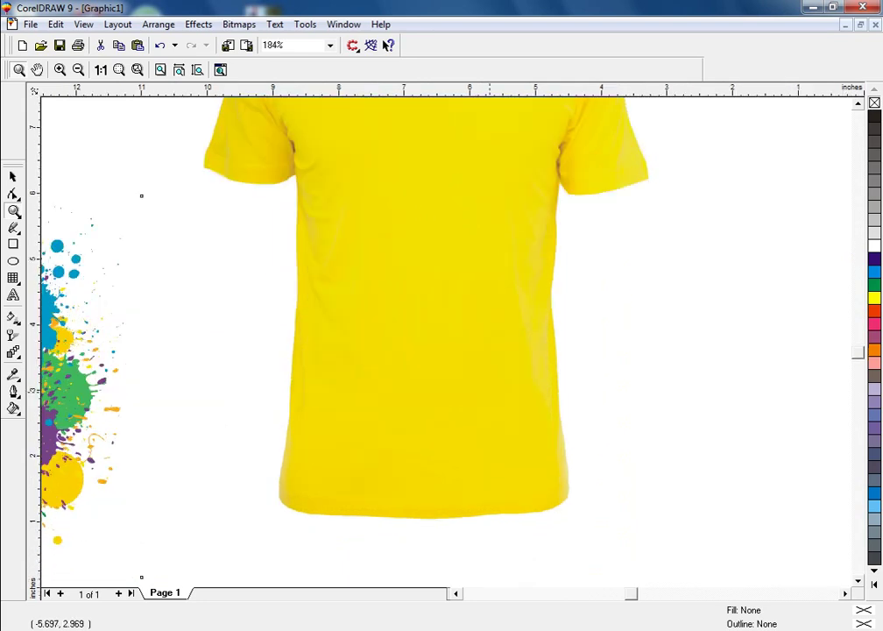
pyautogui.press('space')
pyautogui.press('F5')
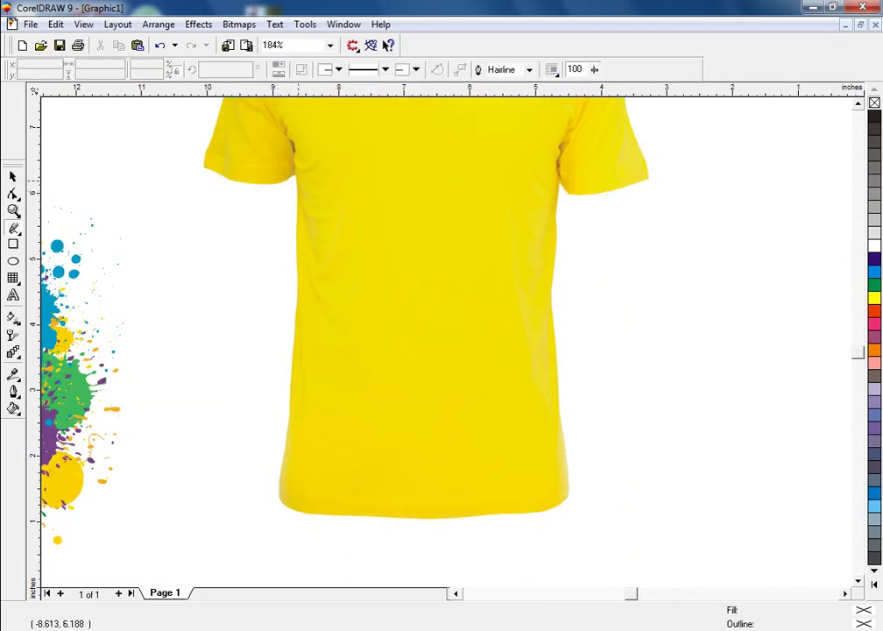
pyautogui.click(296, 174)
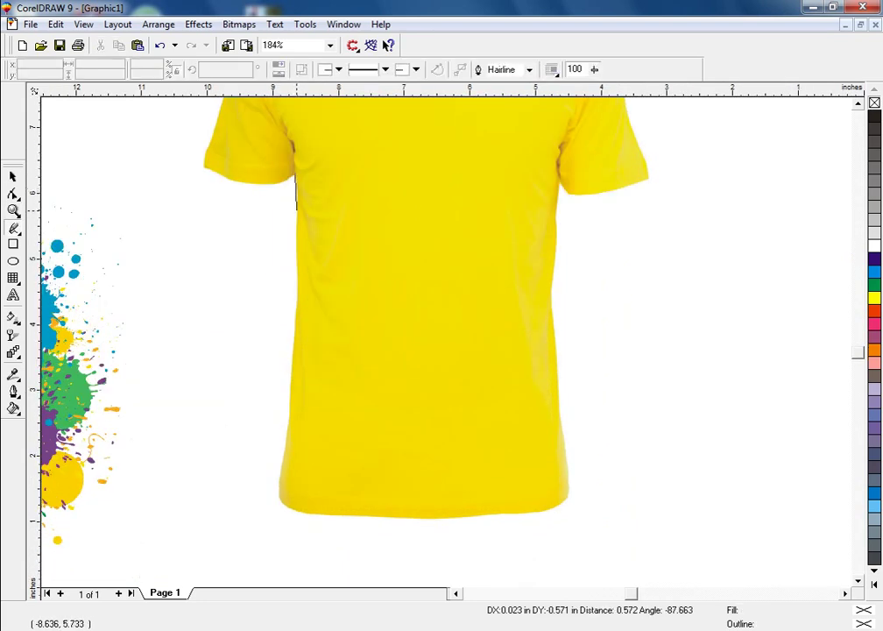
pyautogui.click(295, 219)
pyautogui.click(295, 218)
pyautogui.doubleClick(294, 329)
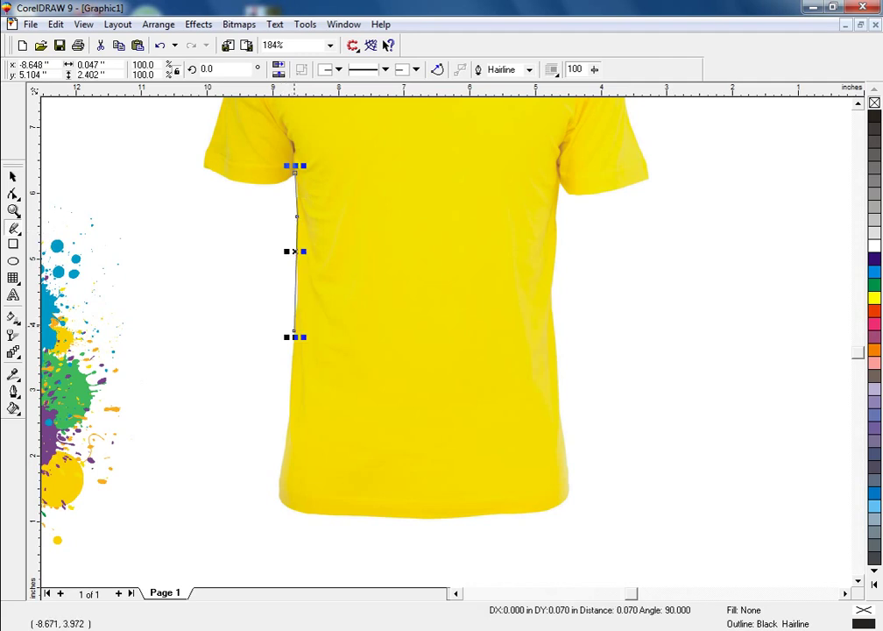
pyautogui.click(290, 416)
pyautogui.click(294, 507)
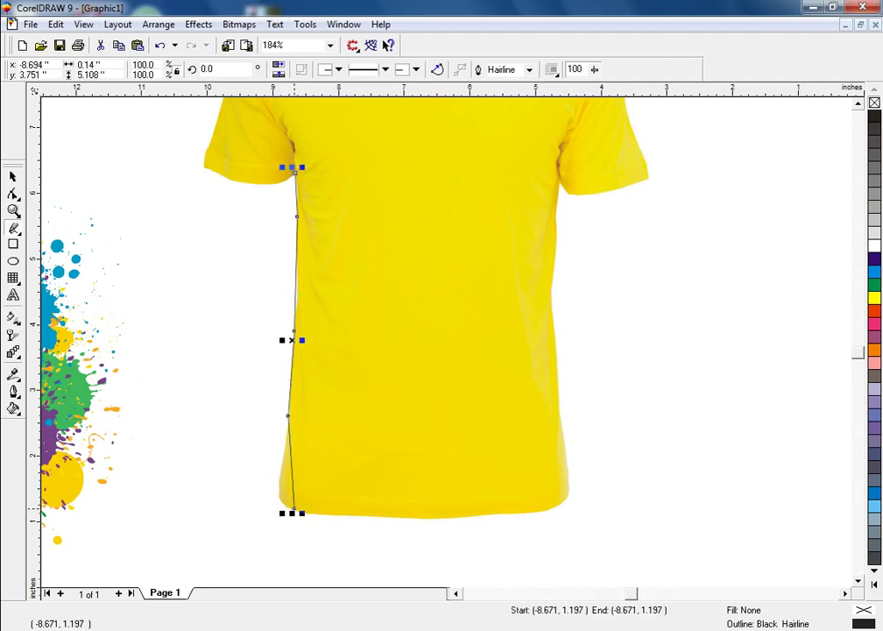
# - Continue the outline along the bottom hem and up the shirt's right side to below the armpit
pyautogui.click(487, 511)
pyautogui.click(564, 470)
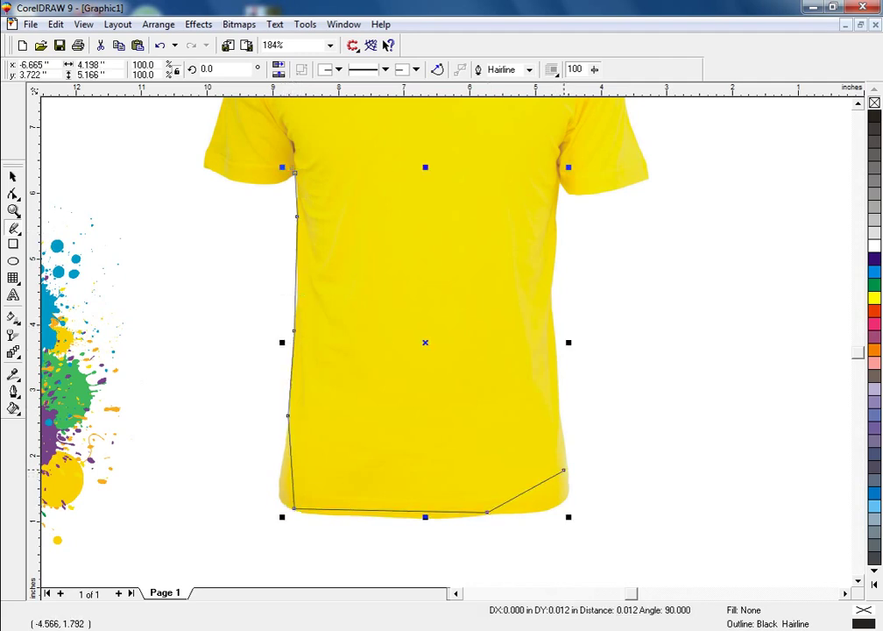
pyautogui.click(551, 292)
pyautogui.click(556, 220)
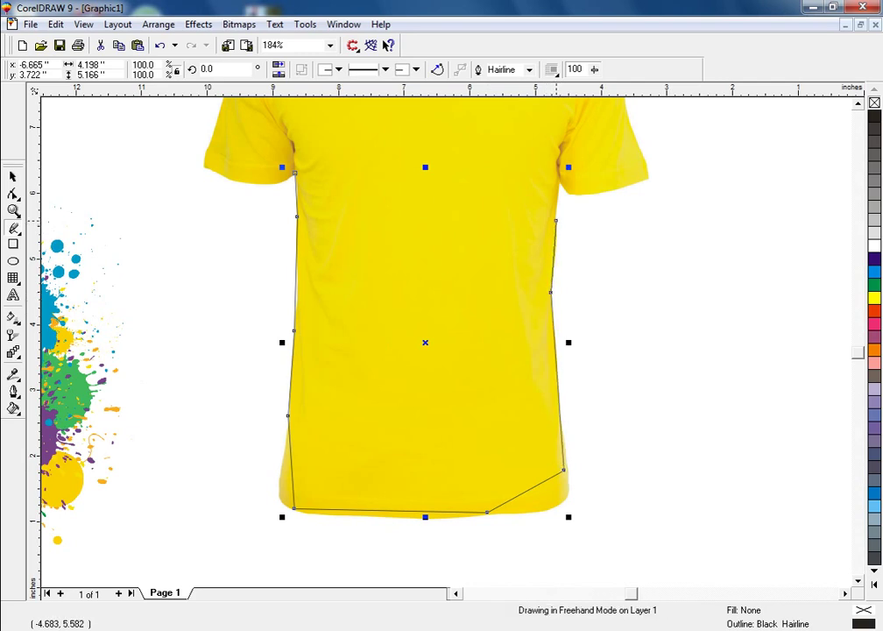
# - Continue the freehand outline along the right sleeve's hem and up its outer edge
pyautogui.click(593, 193)
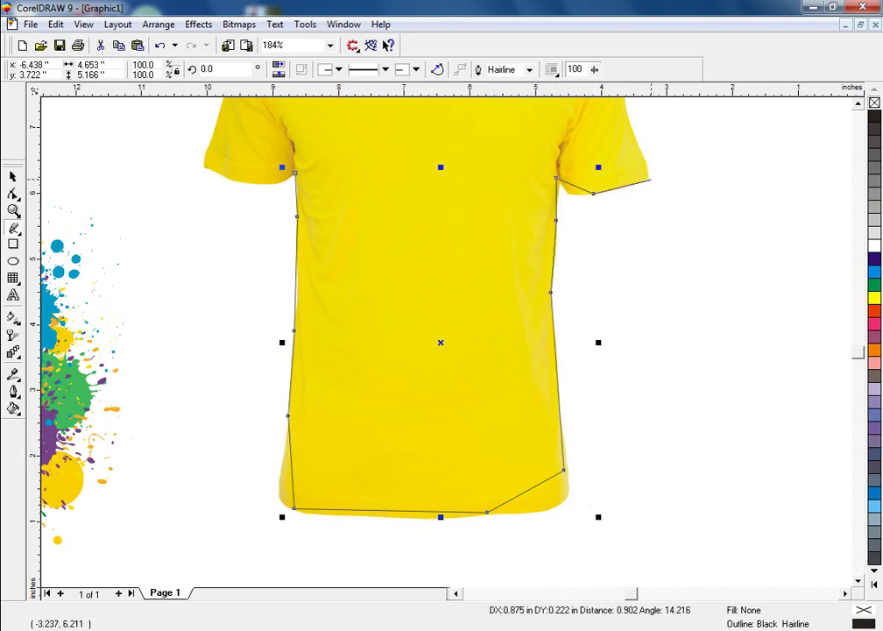
pyautogui.click(649, 179)
pyautogui.click(634, 136)
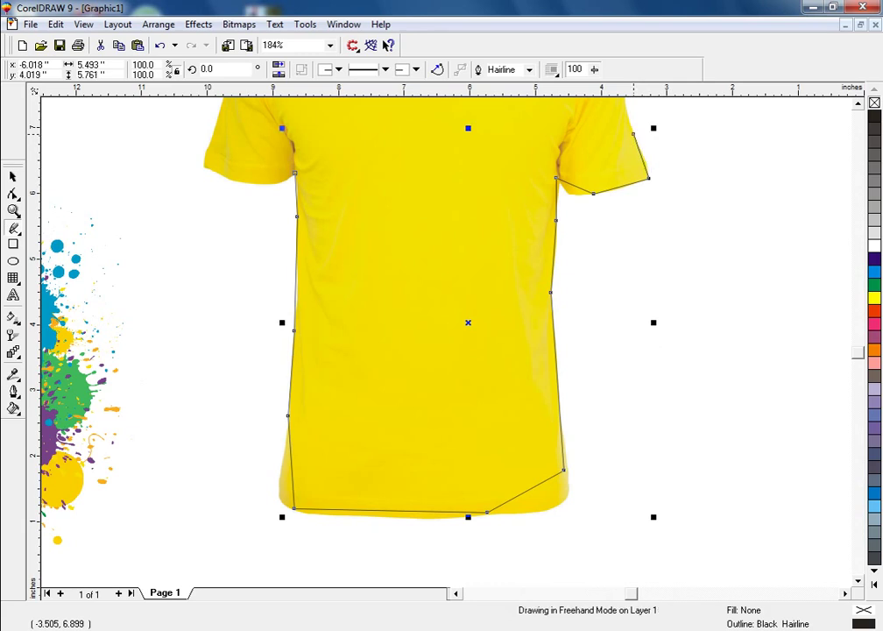
pyautogui.click(625, 100)
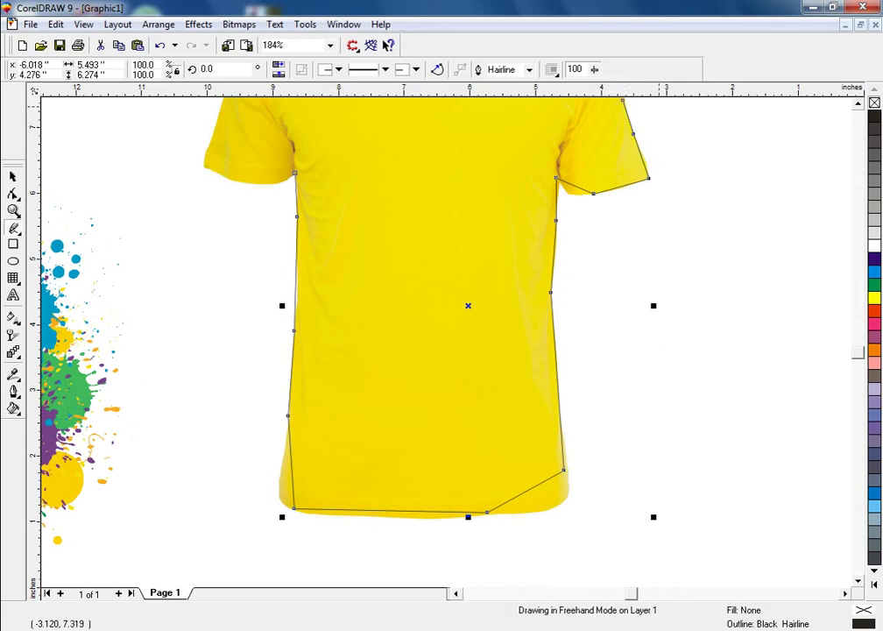
# - Continue the outline over the right shoulder, across the neckline and down over the left shoulder
pyautogui.scroll(5, 464, 342)
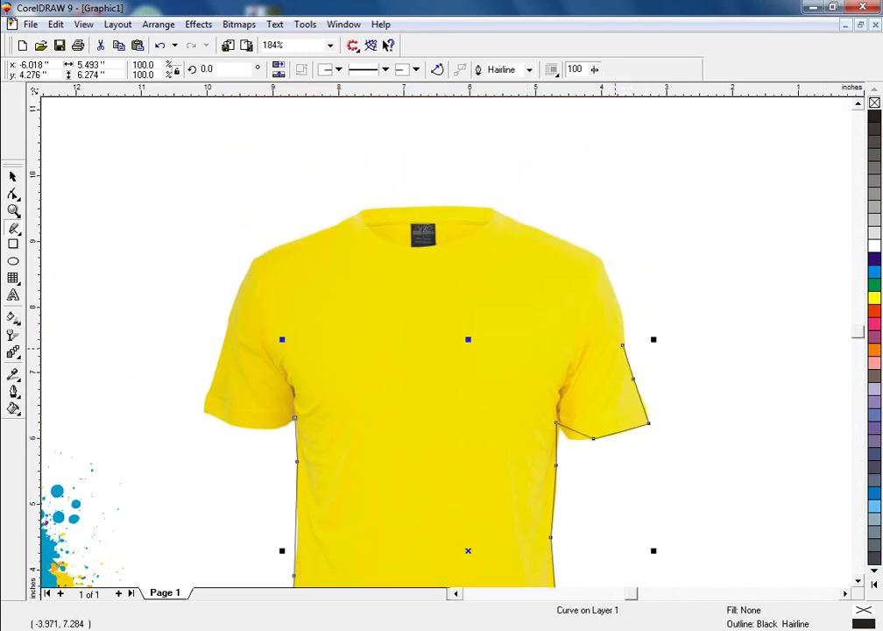
pyautogui.click(583, 249)
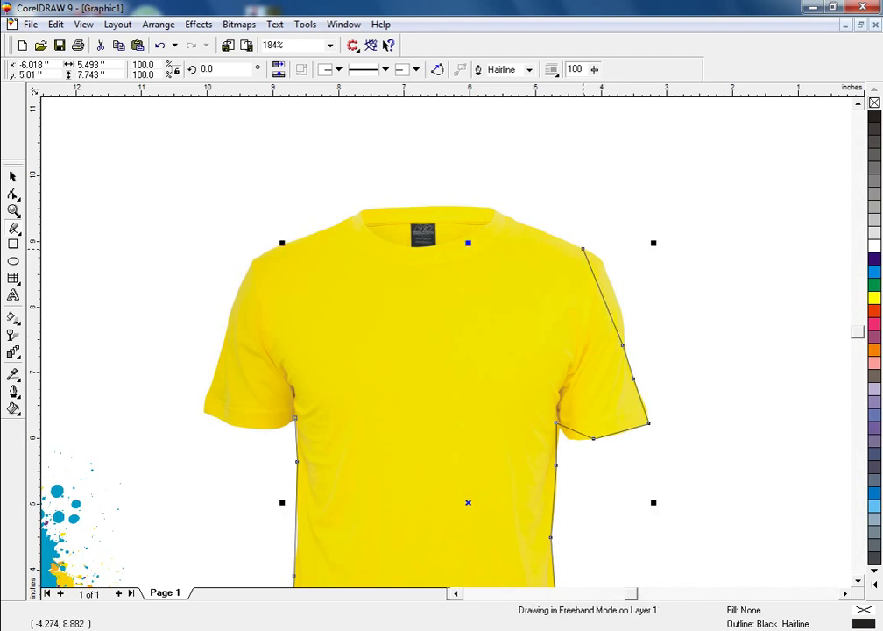
pyautogui.click(494, 211)
pyautogui.click(371, 210)
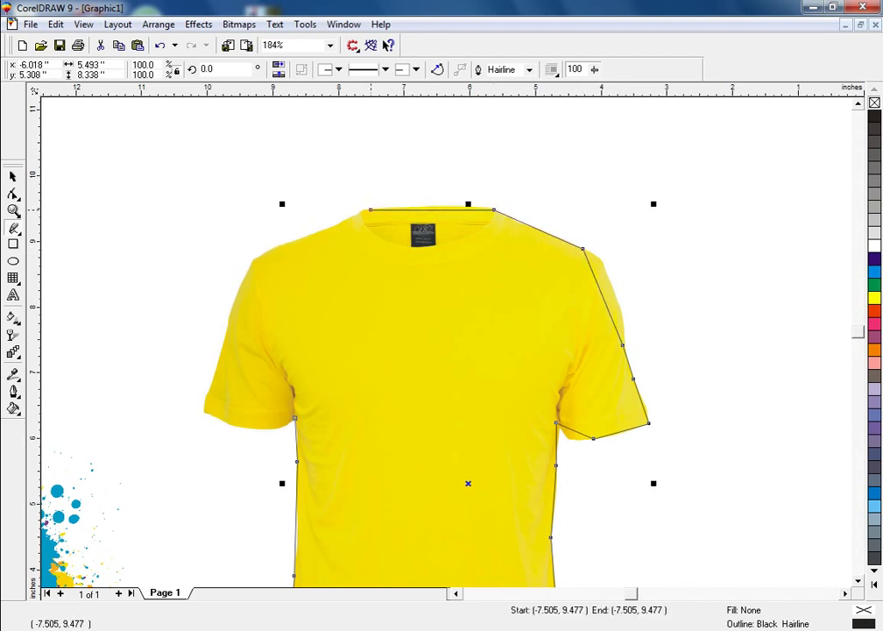
pyautogui.click(343, 222)
pyautogui.click(238, 283)
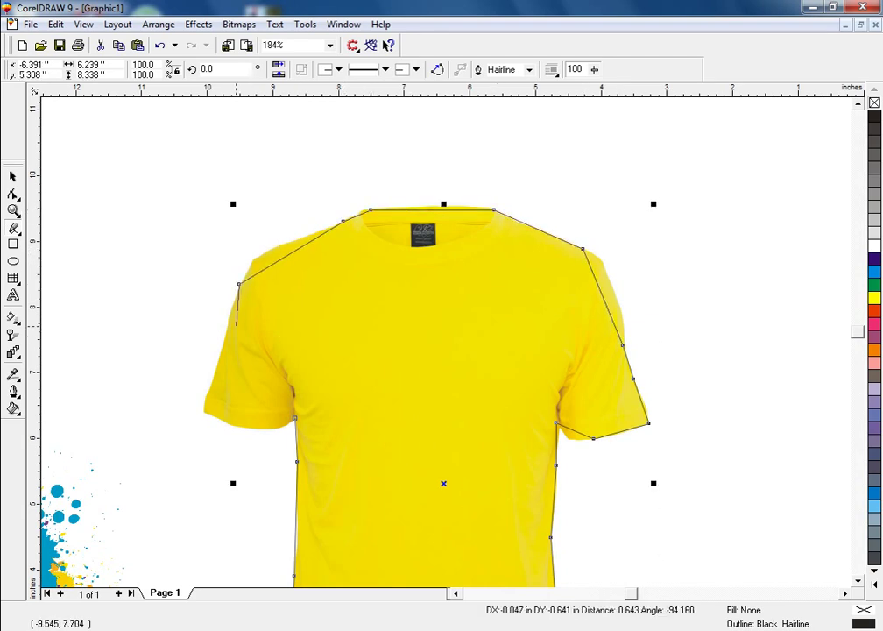
# - Trace the left sleeve's outer edge and hem, and close the outline at the left armpit starting point
pyautogui.click(227, 334)
pyautogui.click(208, 392)
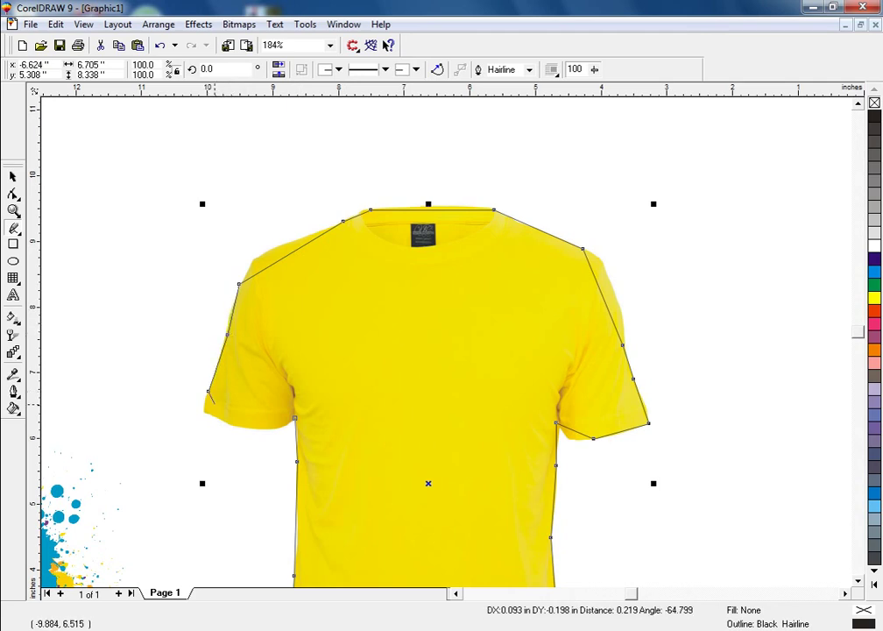
pyautogui.click(216, 412)
pyautogui.click(294, 418)
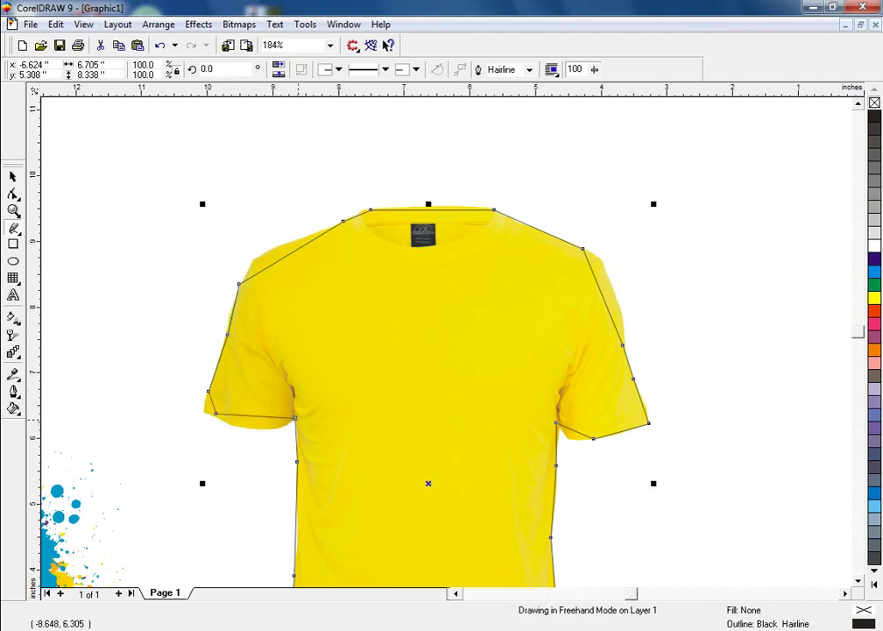
# - Convert the outline's segments to curves and bend the left shoulder segment to match the shirt
pyautogui.press('F2')
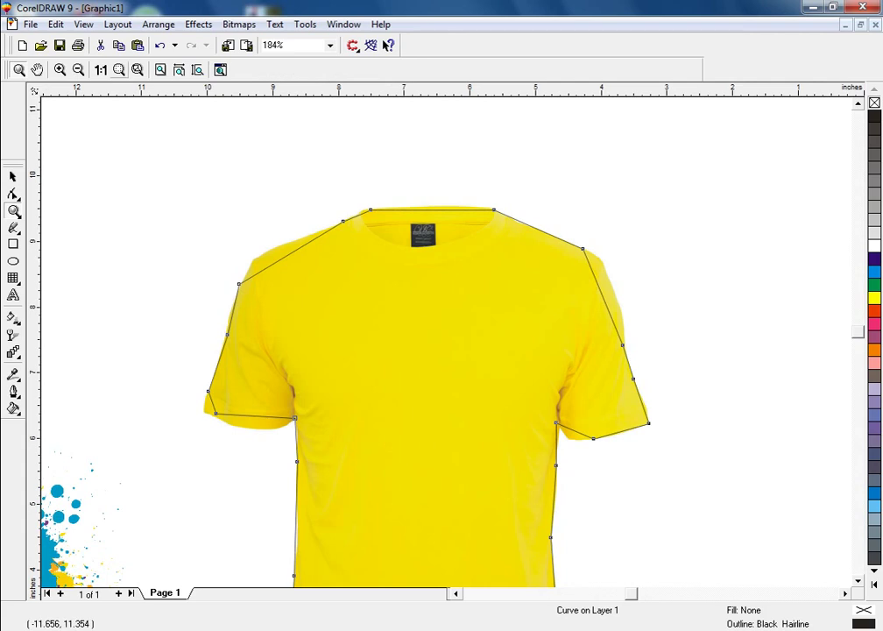
pyautogui.click(170, 70)
pyautogui.click(78, 69)
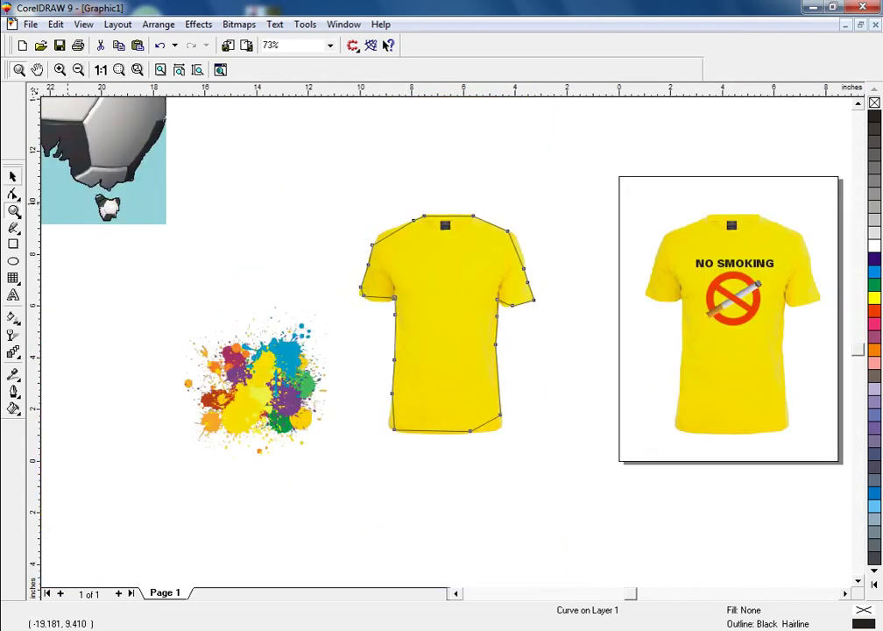
pyautogui.click(14, 193)
pyautogui.moveTo(306, 172); pyautogui.dragTo(605, 450)
pyautogui.hotkey('shift', 'F2')
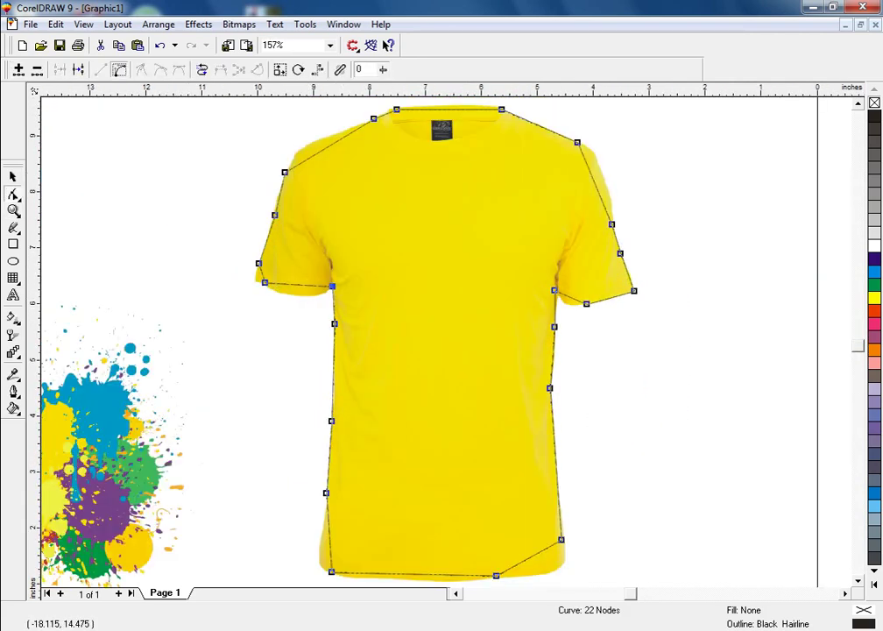
pyautogui.click(315, 154)
pyautogui.moveTo(312, 153); pyautogui.dragTo(284, 170)
pyautogui.click(336, 134)
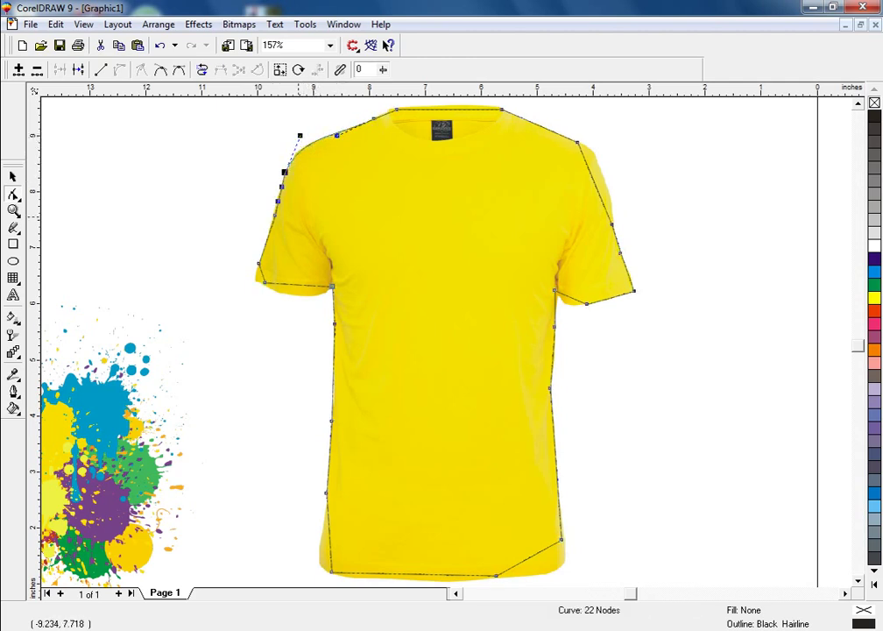
pyautogui.press('Escape')
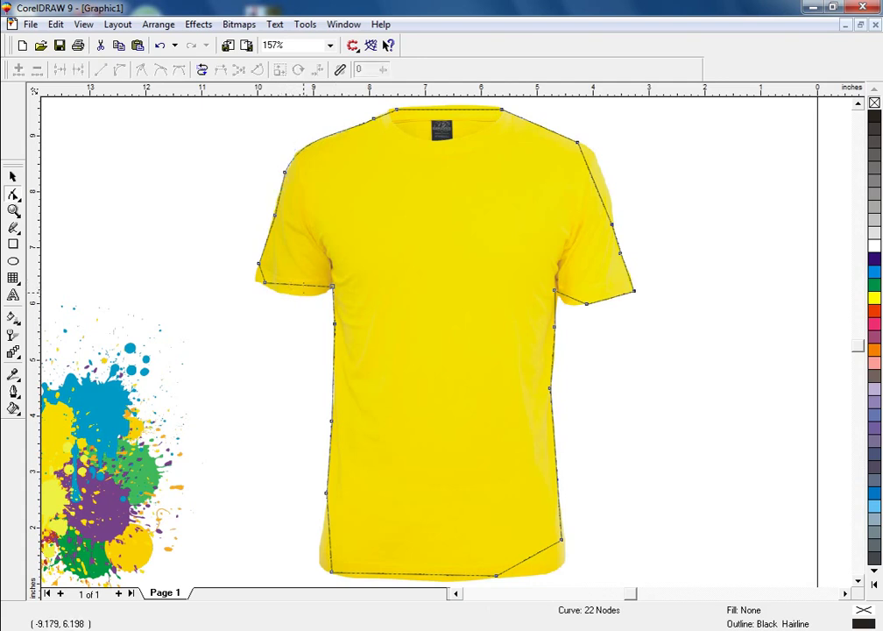
# - Bend the outline's sleeve hems, right shoulder and neckline segments to follow the shirt's edges
pyautogui.moveTo(307, 284); pyautogui.dragTo(257, 278)
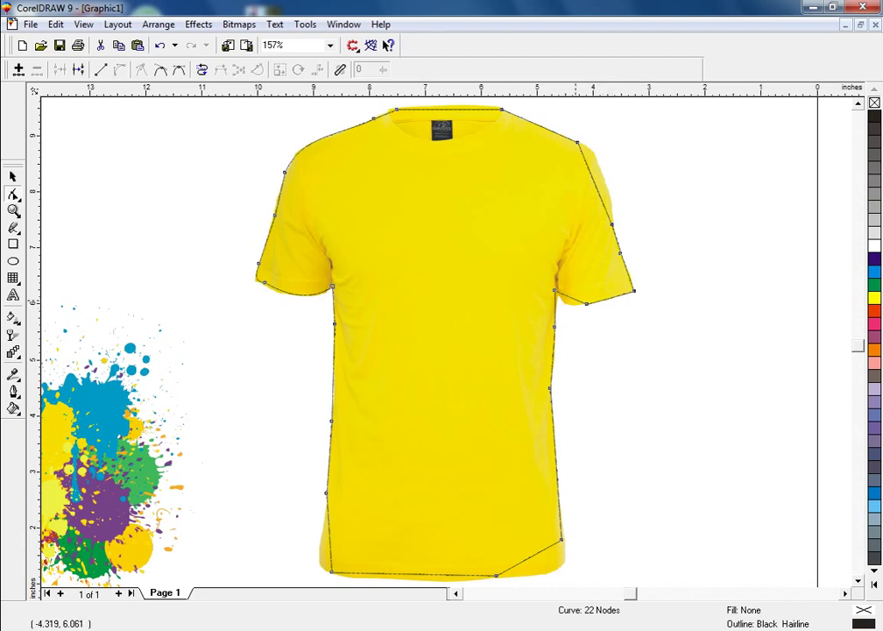
pyautogui.moveTo(571, 301); pyautogui.dragTo(574, 304)
pyautogui.moveTo(606, 207); pyautogui.dragTo(609, 189)
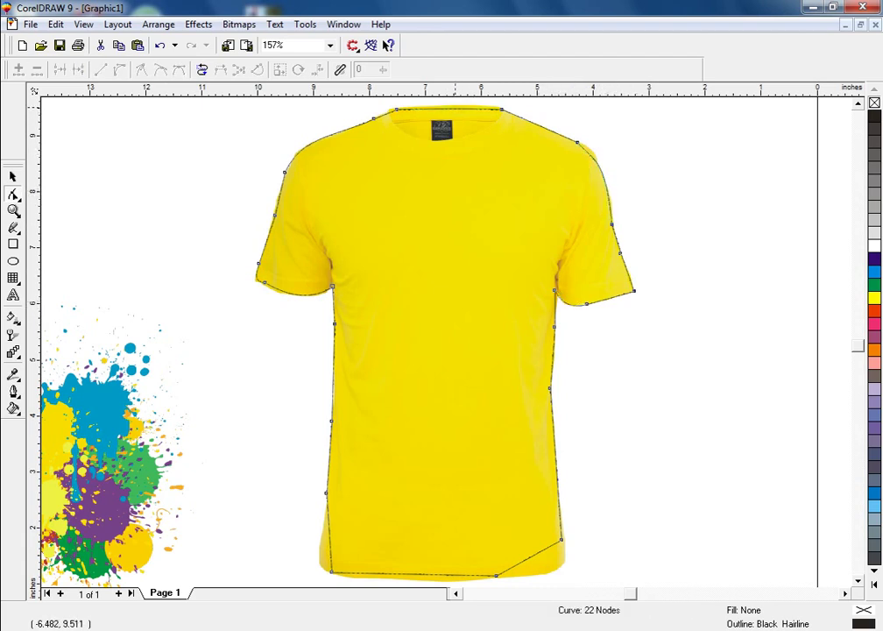
pyautogui.moveTo(452, 109); pyautogui.dragTo(452, 107)
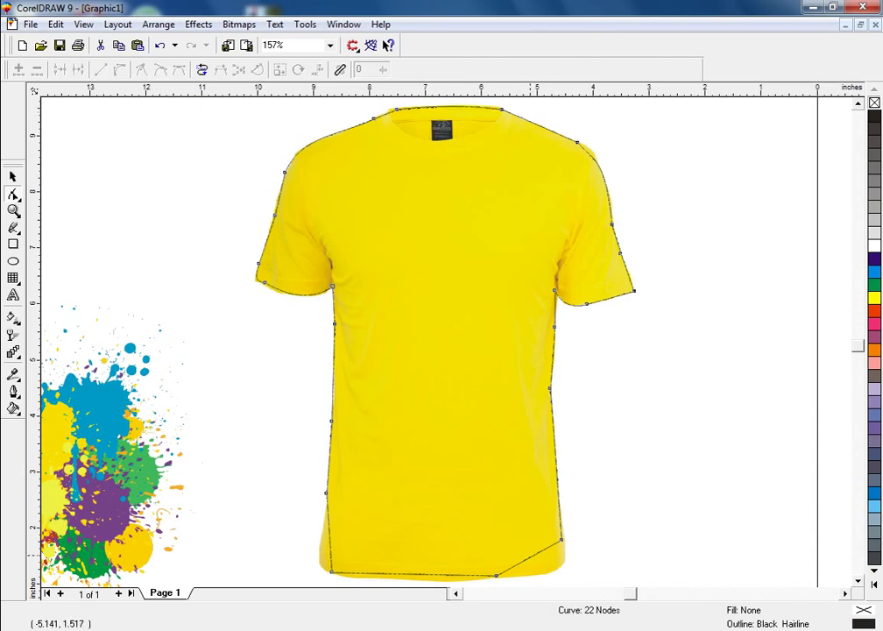
# - Curve the outline's lower corners, bottom hem and left side to fit the shirt
pyautogui.moveTo(532, 556); pyautogui.dragTo(553, 566)
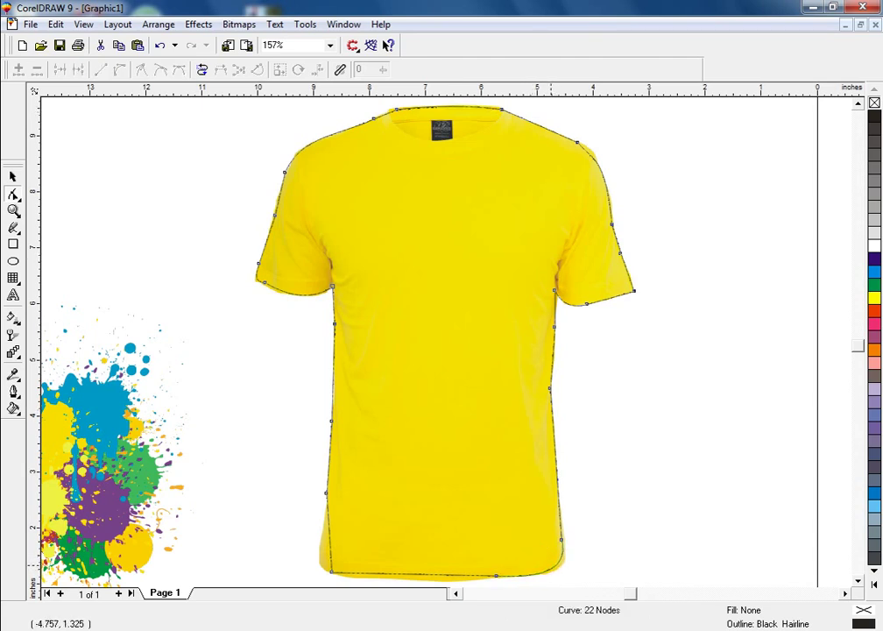
pyautogui.moveTo(450, 574); pyautogui.dragTo(451, 577)
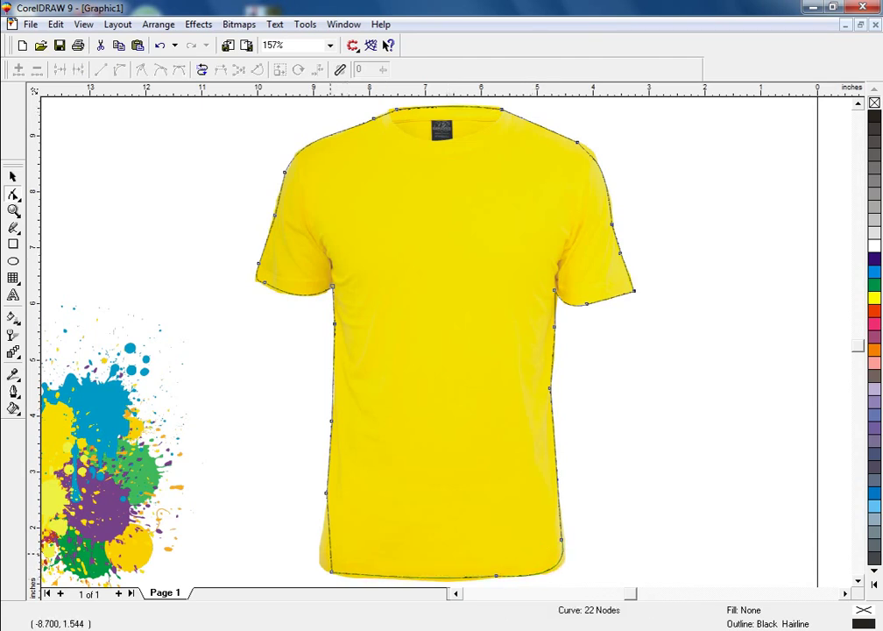
pyautogui.moveTo(328, 553); pyautogui.dragTo(321, 561)
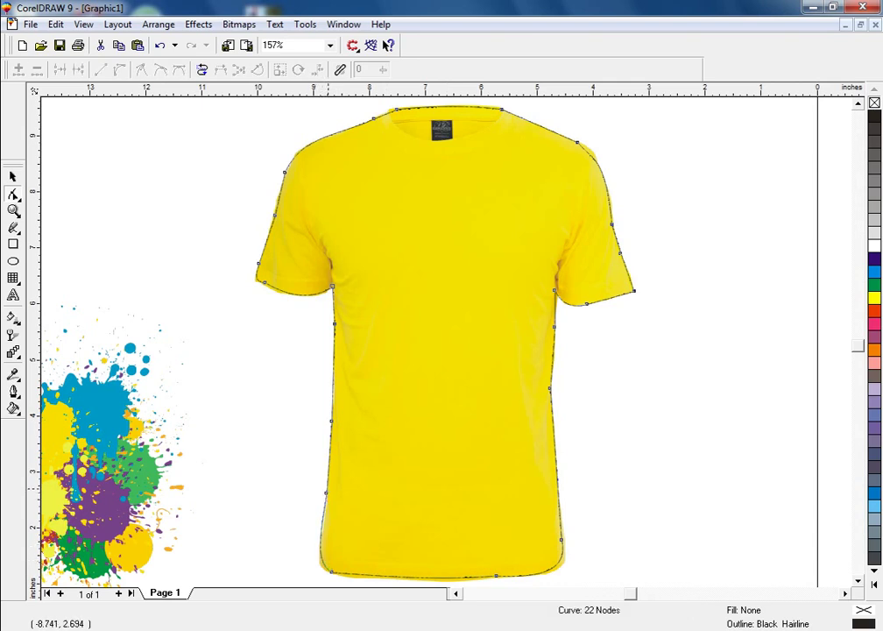
pyautogui.moveTo(327, 408); pyautogui.dragTo(329, 408)
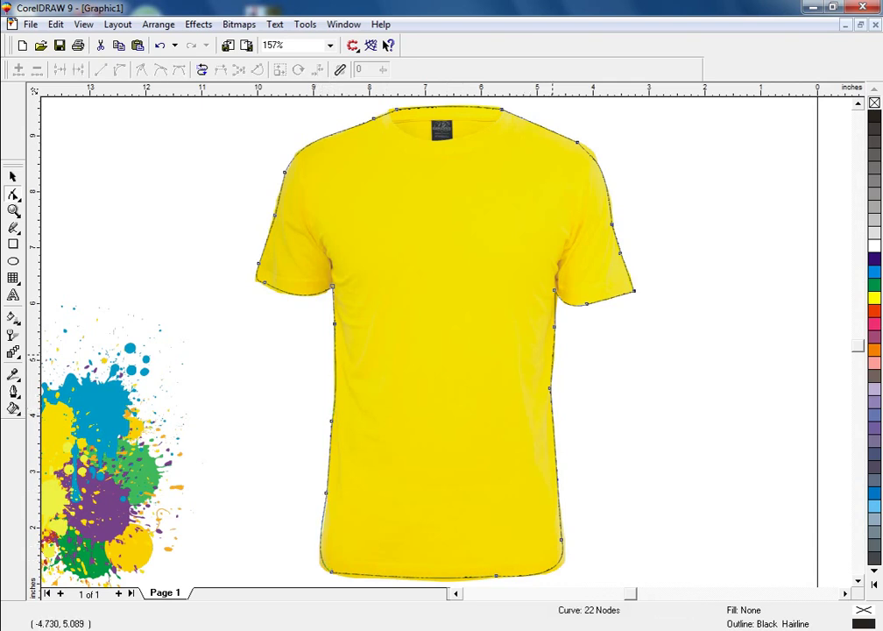
# - Move the paint splatter over the lower front of the shirt, overlapping its left side
pyautogui.press('space')
pyautogui.click(105, 420)
pyautogui.moveTo(105, 421); pyautogui.dragTo(377, 401)
pyautogui.moveTo(191, 401); pyautogui.dragTo(236, 408)
pyautogui.moveTo(330, 464); pyautogui.dragTo(313, 465)
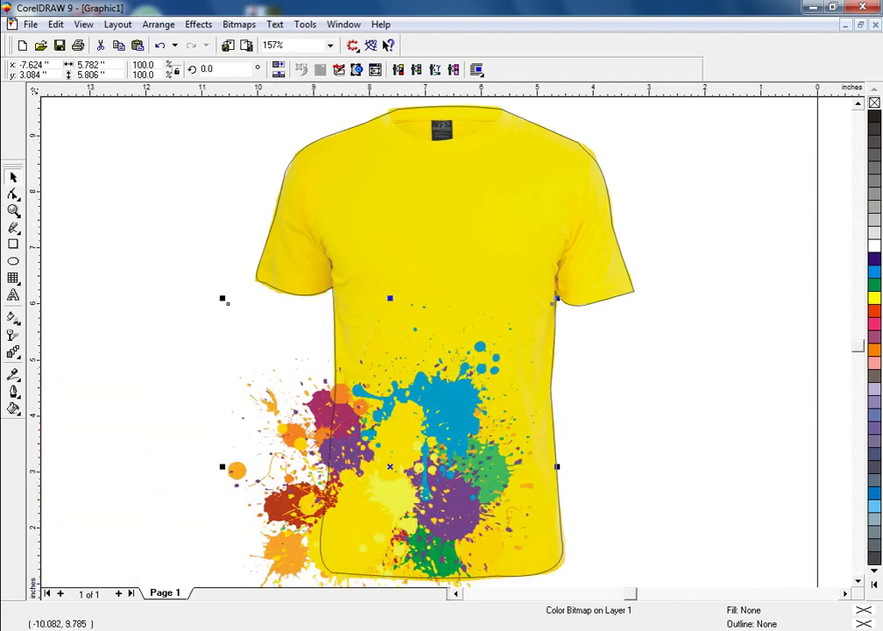
# - PowerClip the paint splatter inside the traced shirt outline and remove the curve's outline color
pyautogui.click(198, 24)
pyautogui.moveTo(262, 138)
pyautogui.click(425, 138)
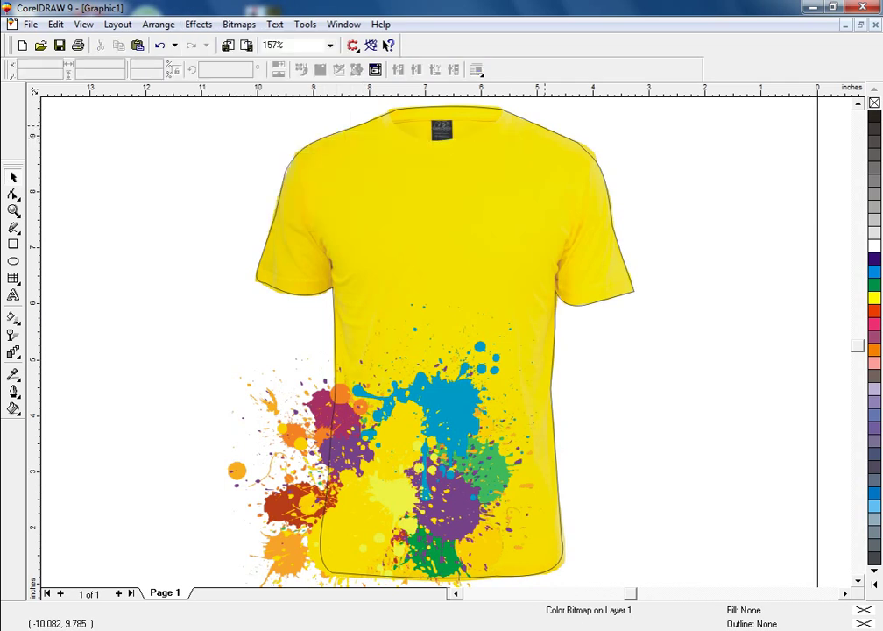
pyautogui.click(555, 350)
pyautogui.rightClick(874, 103)
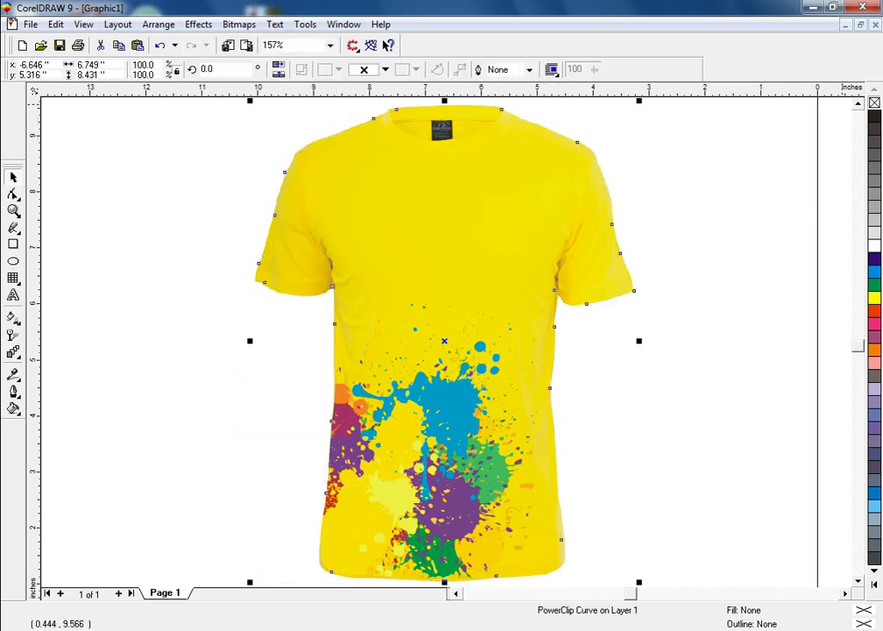
pyautogui.click(746, 248)
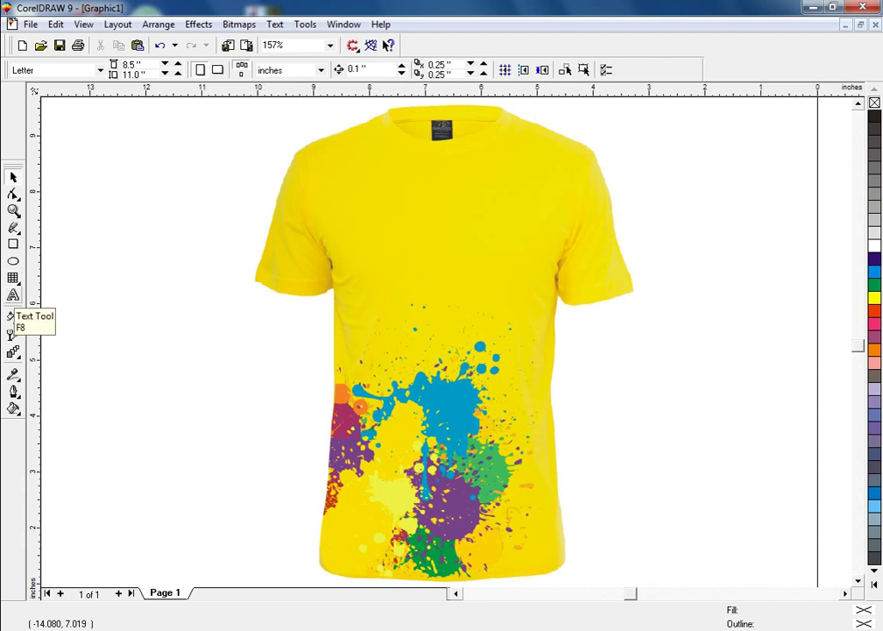
pyautogui.click(13, 295)
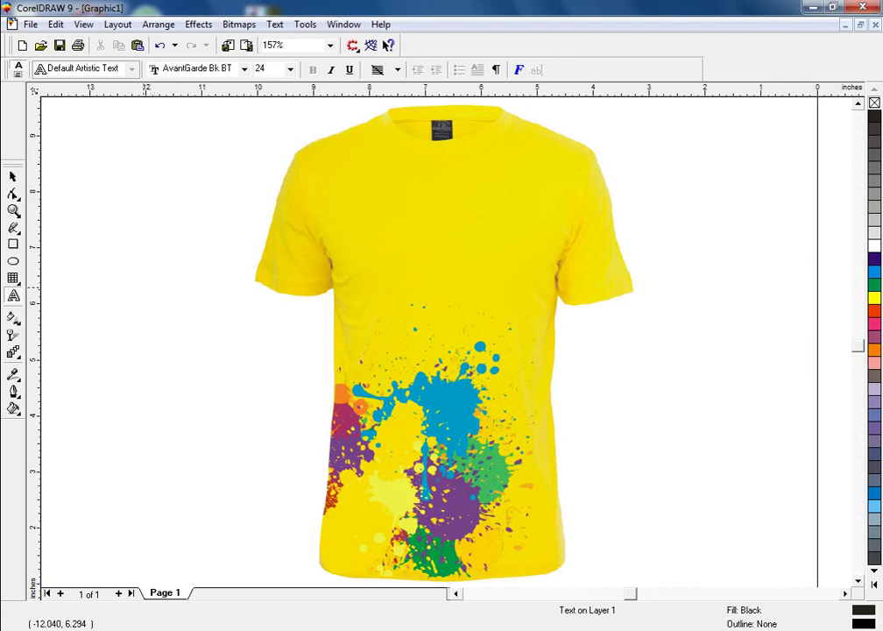
pyautogui.press('space')
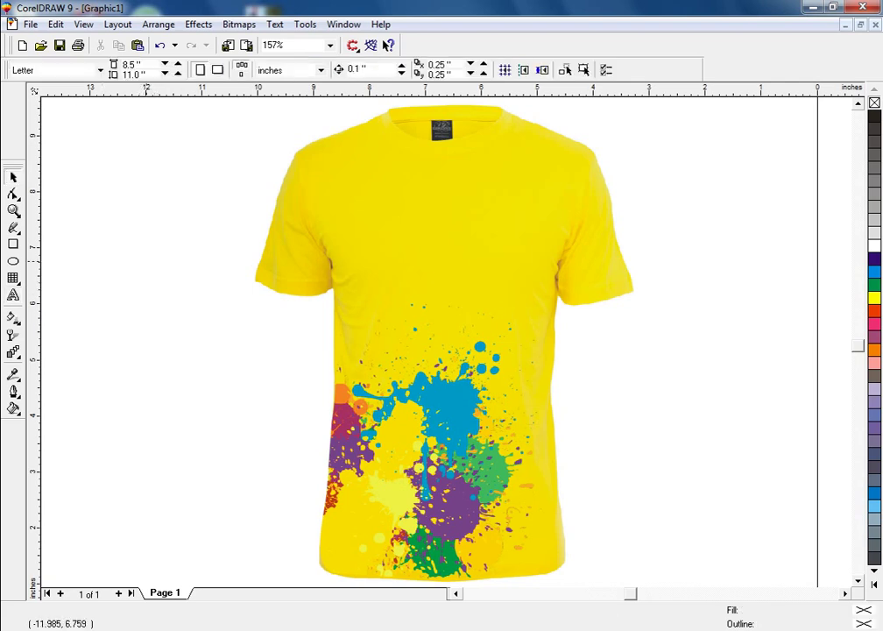
# - Select the splatter shirt with its PowerClip and place a duplicate to its left
pyautogui.press('F3')
pyautogui.moveTo(259, 178); pyautogui.dragTo(574, 478)
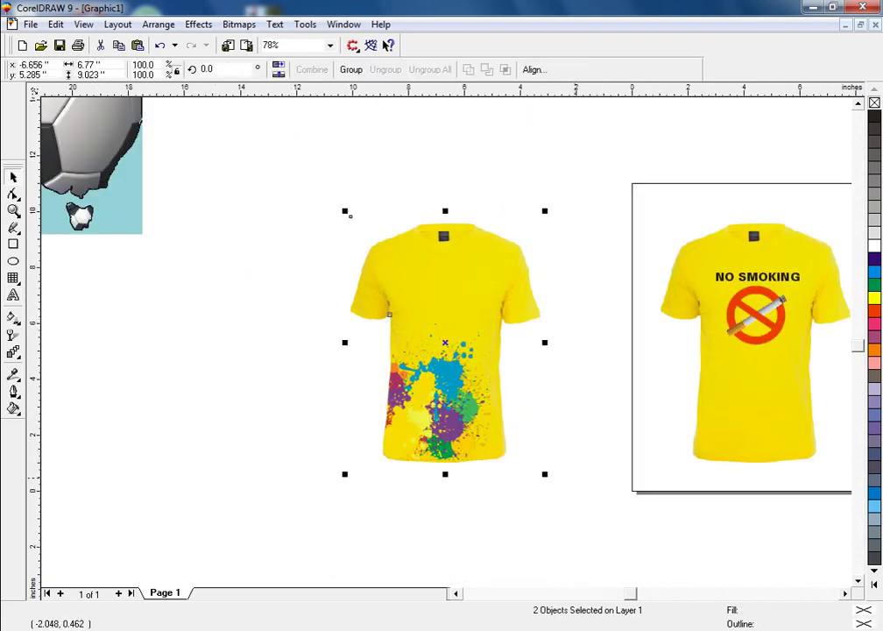
pyautogui.press('F3')
pyautogui.moveTo(457, 326); pyautogui.dragTo(334, 336)
pyautogui.hotkey('shift', 'F2')
pyautogui.press('Escape')
# - Edit the duplicate's PowerClip contents, moving the splatter onto the left shoulder and mirroring it horizontally, and finish editing
pyautogui.click(432, 427)
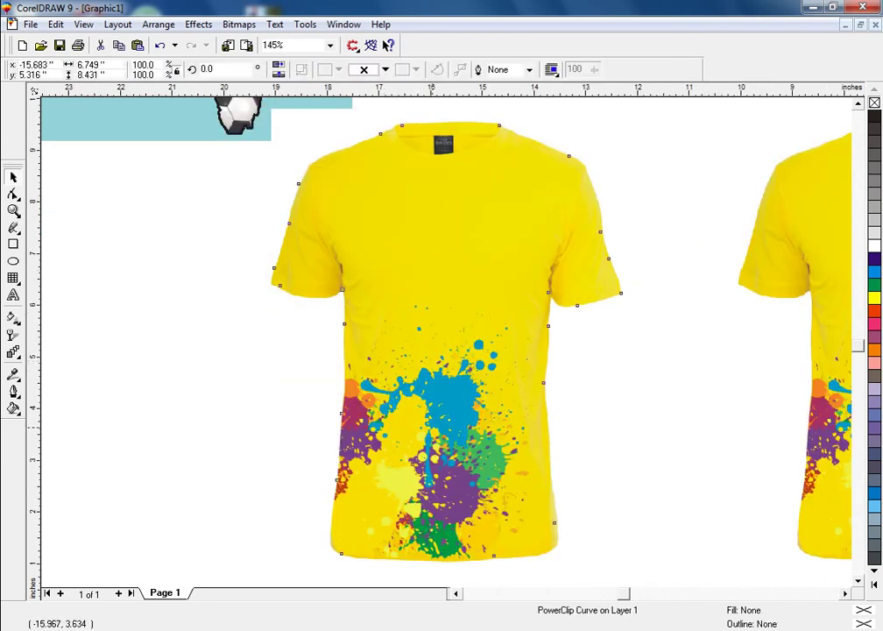
pyautogui.rightClick(440, 404)
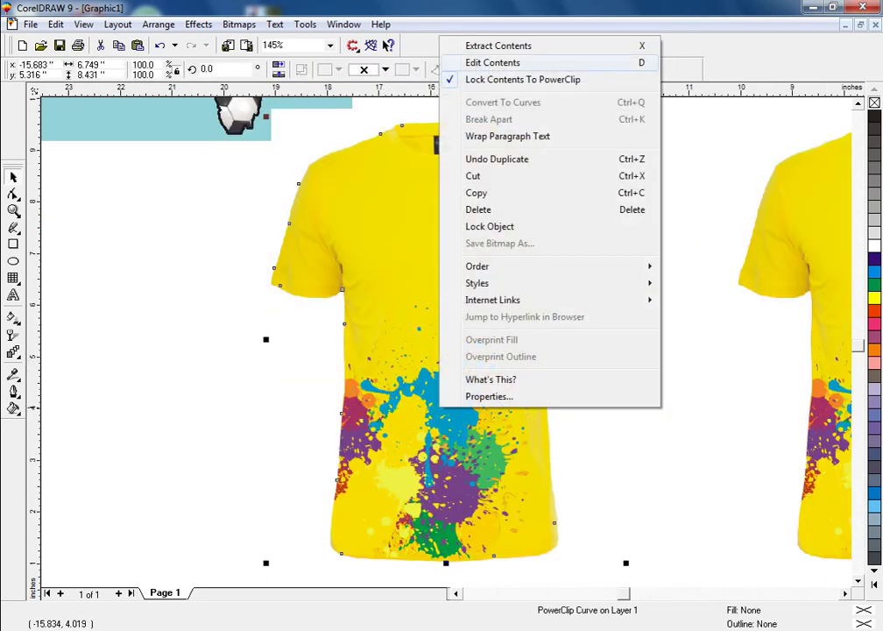
pyautogui.click(473, 62)
pyautogui.moveTo(449, 459); pyautogui.dragTo(351, 227)
pyautogui.click(278, 65)
pyautogui.rightClick(355, 227)
pyautogui.click(398, 235)
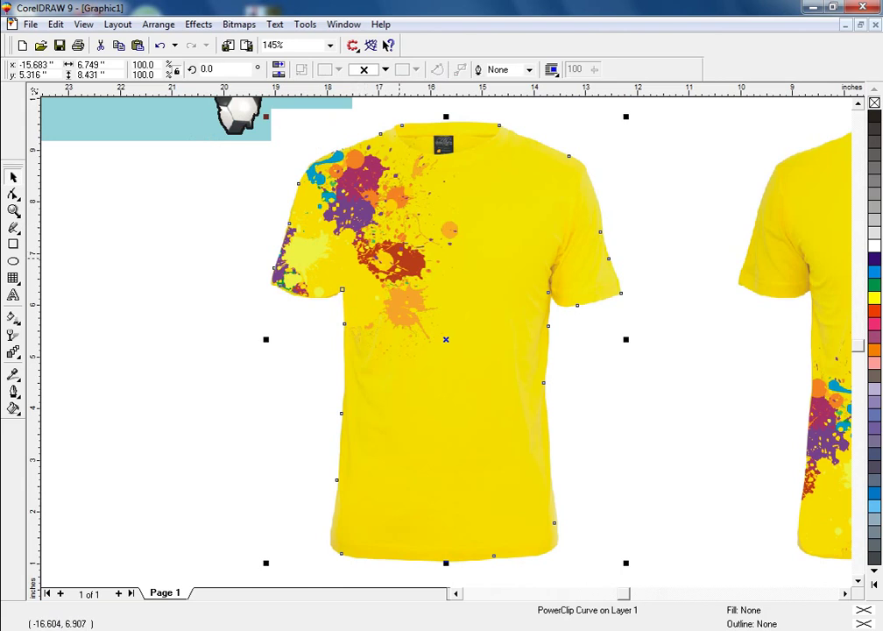
pyautogui.press('Escape')
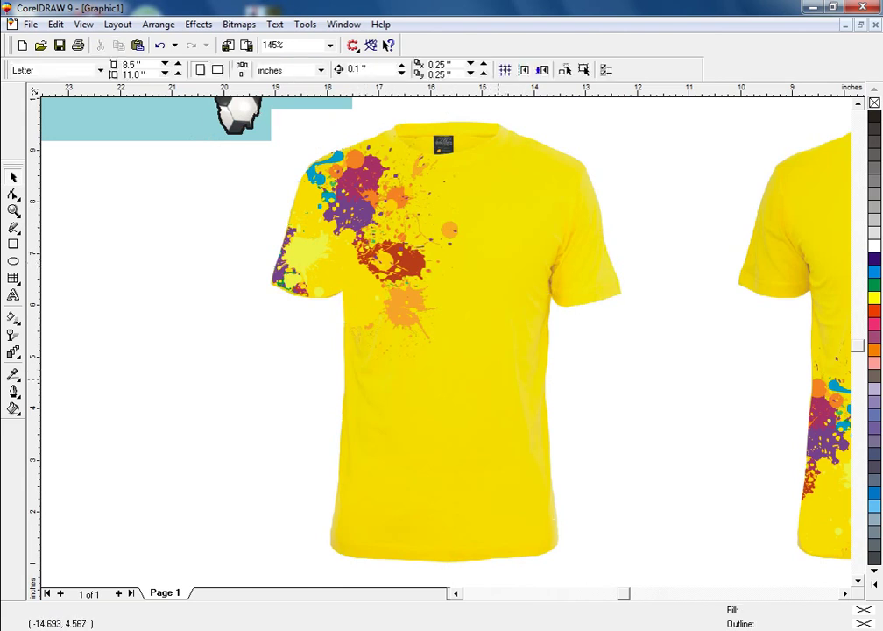
# - Select the shirt with the shoulder splatter and place a duplicate of it to its left
pyautogui.press('F3')
pyautogui.click(438, 368)
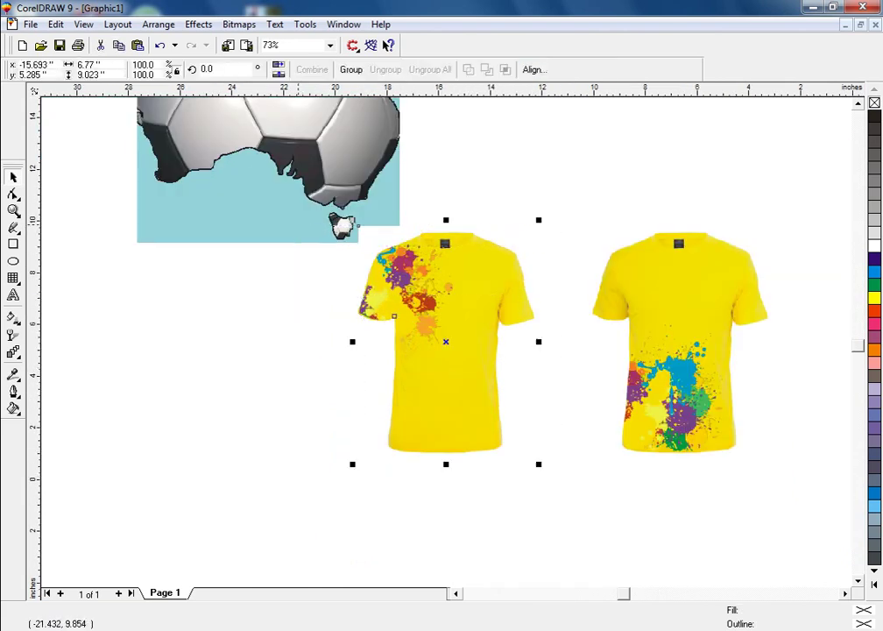
pyautogui.press('F3')
pyautogui.moveTo(512, 331); pyautogui.dragTo(404, 329)
pyautogui.rightClick(404, 328)
pyautogui.hotkey('shift', 'F2')
# - Edit the new duplicate's PowerClip contents, centring the paint splatter on the shirt and enlarging it across the front, and finish editing
pyautogui.rightClick(356, 191)
pyautogui.click(409, 215)
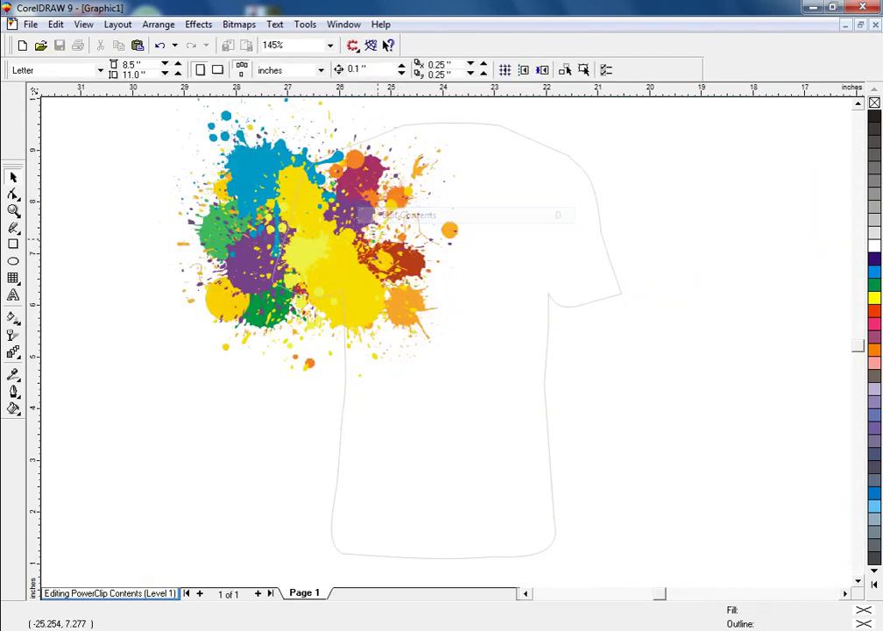
pyautogui.moveTo(459, 212); pyautogui.dragTo(612, 373)
pyautogui.moveTo(362, 334); pyautogui.dragTo(357, 309)
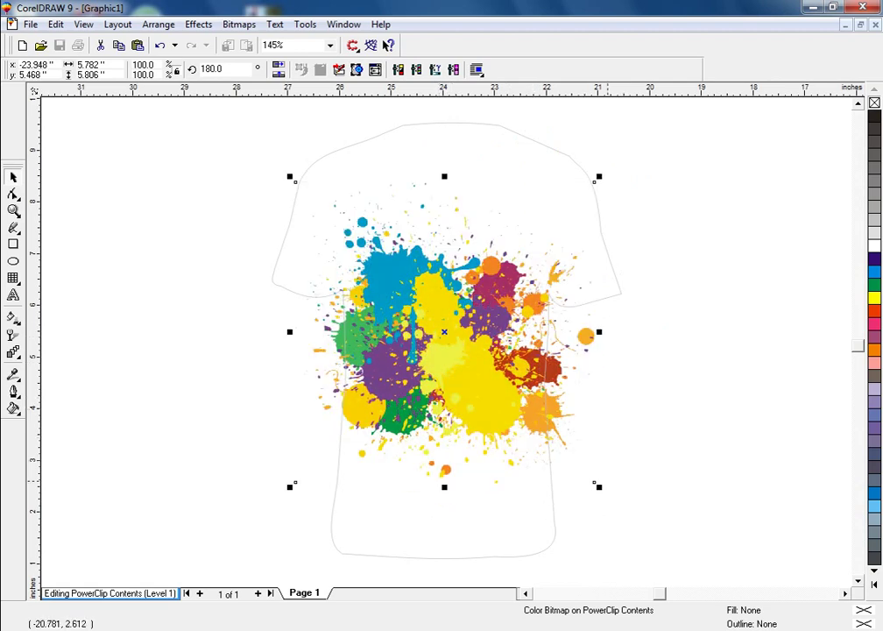
pyautogui.moveTo(599, 486); pyautogui.dragTo(661, 546)
pyautogui.moveTo(482, 386); pyautogui.dragTo(481, 387)
pyautogui.keyDown('ctrl'); pyautogui.click(483, 389); pyautogui.keyUp('ctrl')
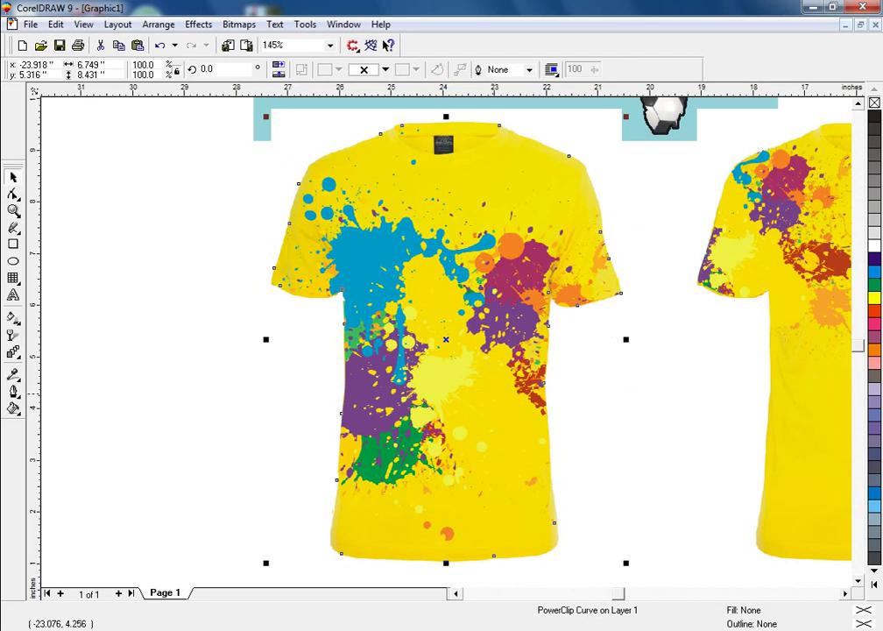
pyautogui.press('Escape')
pyautogui.press('F3')
pyautogui.press('F3')
pyautogui.moveTo(318, 359); pyautogui.dragTo(515, 285)
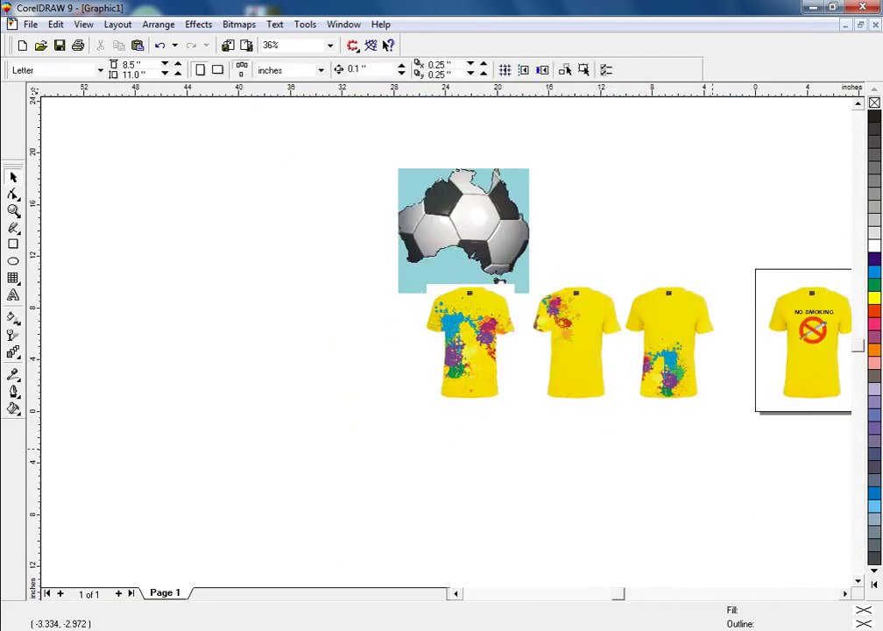
pyautogui.moveTo(712, 447); pyautogui.dragTo(680, 410)
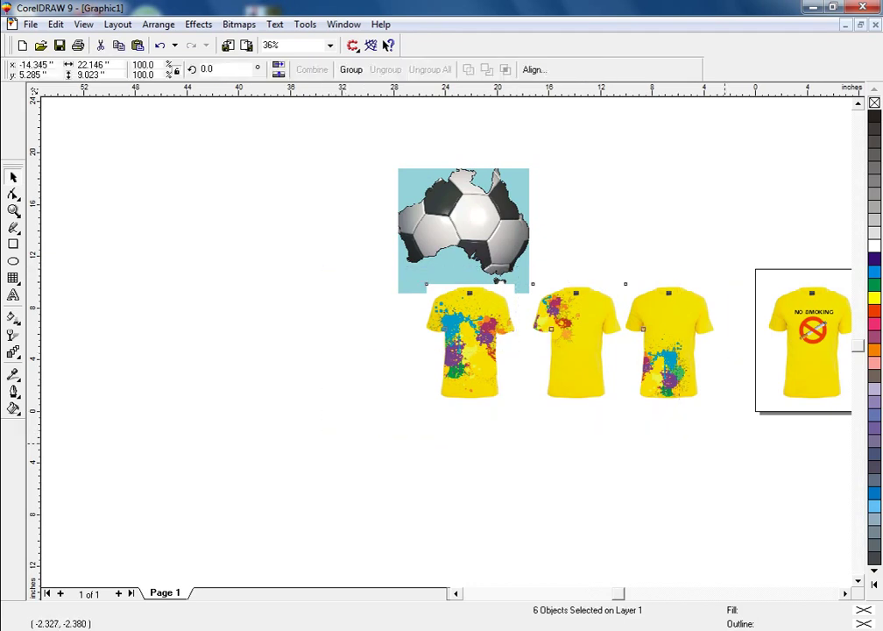
pyautogui.press('Escape')
# - Select the shirt with the splatter at the hem and place a duplicate of it above the original
pyautogui.press('F3')
pyautogui.moveTo(375, 242); pyautogui.dragTo(805, 400)
pyautogui.hotkey('shift', 'F2')
pyautogui.press('Escape')
pyautogui.click(387, 395)
pyautogui.moveTo(386, 439); pyautogui.dragTo(410, 297)
pyautogui.press('Escape')
pyautogui.moveTo(456, 265); pyautogui.dragTo(314, 508)
pyautogui.moveTo(382, 412); pyautogui.dragTo(381, 193)
pyautogui.rightClick(381, 192)
# - Move the motorcycle picture onto the duplicated shirt's lower front and scale it down to about 3.6 inches wide
pyautogui.moveTo(786, 361); pyautogui.dragTo(514, 209)
pyautogui.moveTo(647, 282); pyautogui.dragTo(315, 115)
pyautogui.hotkey('shift', 'F2')
pyautogui.press('Escape')
pyautogui.moveTo(514, 336); pyautogui.dragTo(242, 284)
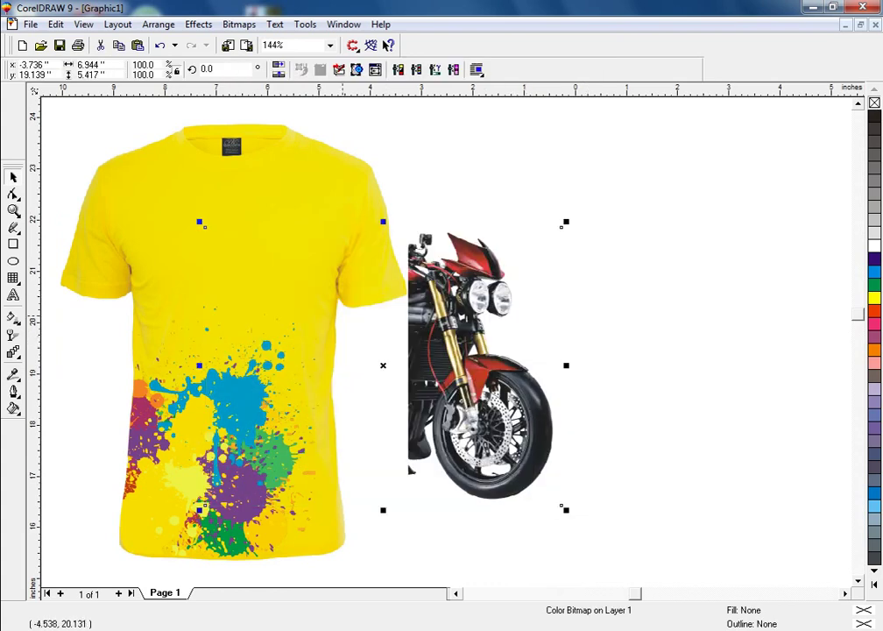
pyautogui.moveTo(456, 333); pyautogui.dragTo(409, 284)
pyautogui.moveTo(513, 175); pyautogui.dragTo(342, 302)
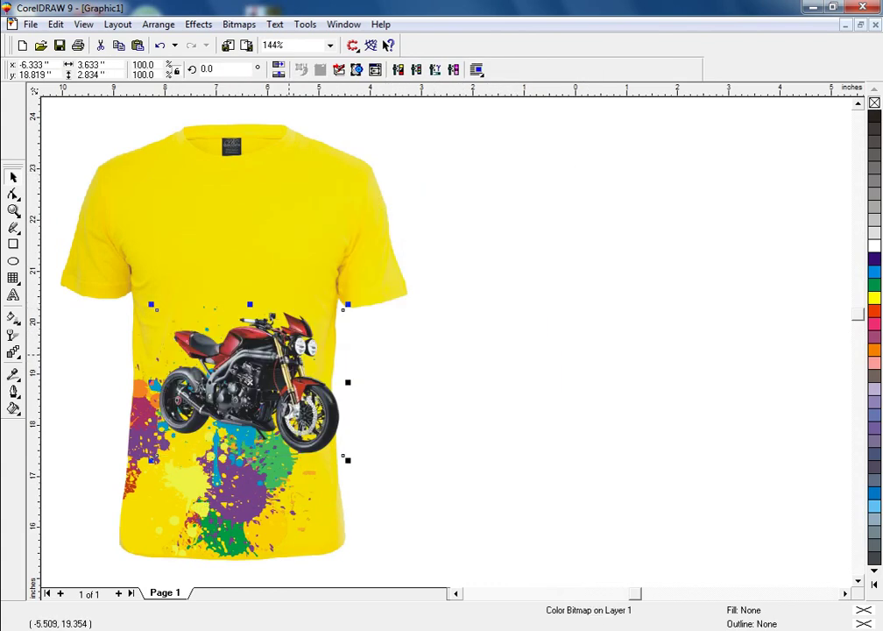
pyautogui.moveTo(293, 356); pyautogui.dragTo(261, 444)
# - Rotate the motorcycle about 20 degrees with its front wheel raised and enlarge it over the splatter
pyautogui.click(254, 452)
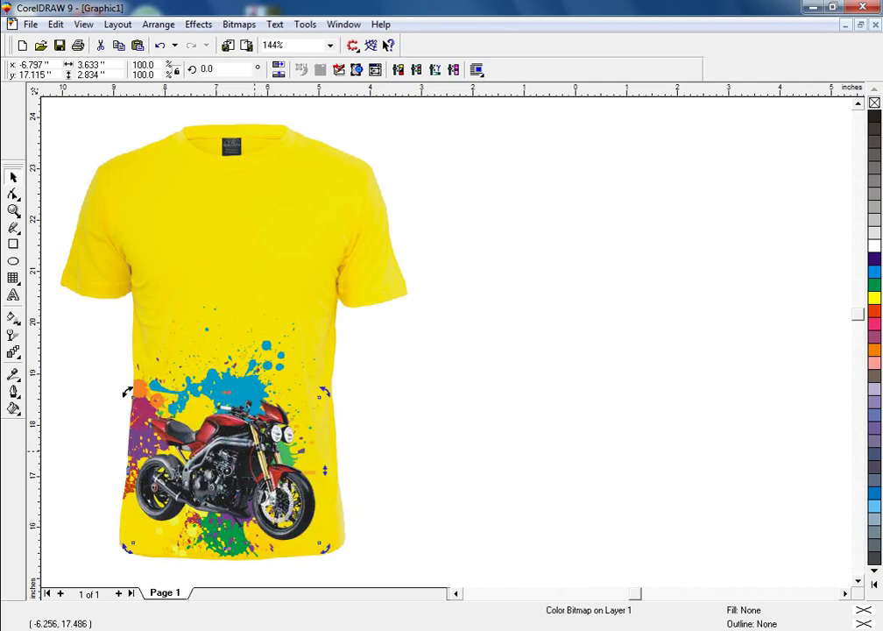
pyautogui.moveTo(327, 387); pyautogui.dragTo(265, 417)
pyautogui.click(262, 347)
pyautogui.moveTo(262, 346); pyautogui.dragTo(260, 354)
pyautogui.moveTo(343, 349); pyautogui.dragTo(383, 311)
pyautogui.moveTo(313, 387); pyautogui.dragTo(287, 417)
pyautogui.moveTo(370, 330); pyautogui.dragTo(367, 334)
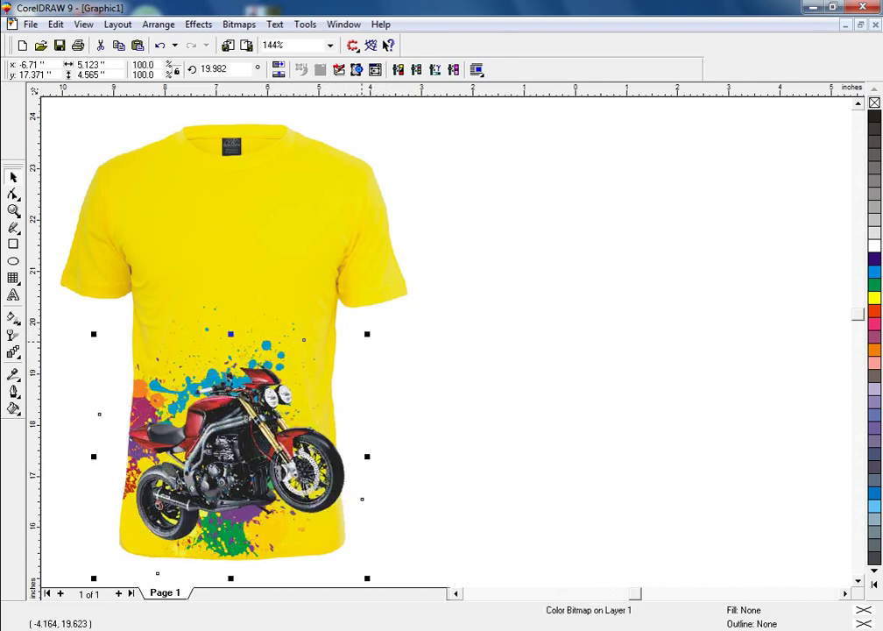
# - Place the motorcycle on the shirt's chest above the splatter and reduce it to about 4.1 inches wide
pyautogui.press('Escape')
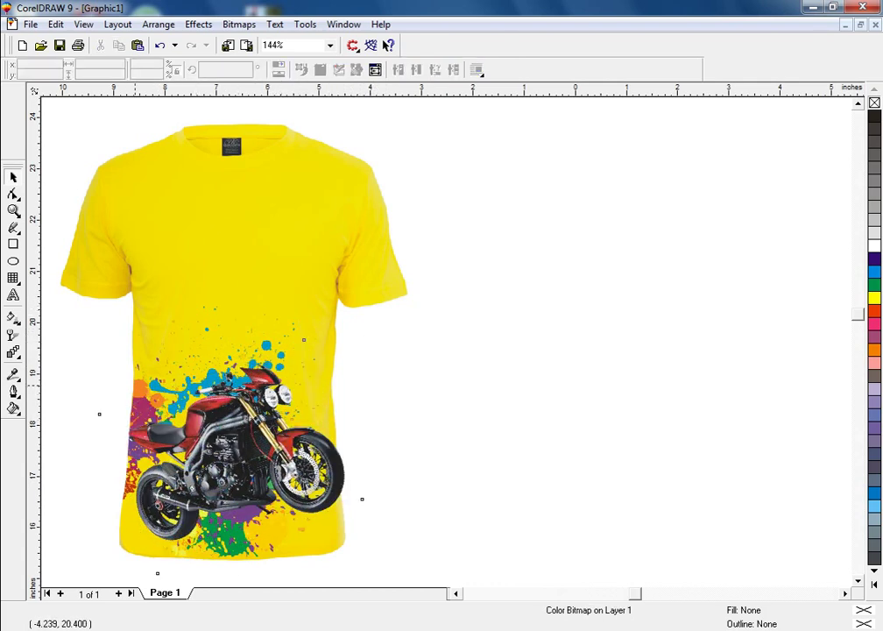
pyautogui.click(360, 301)
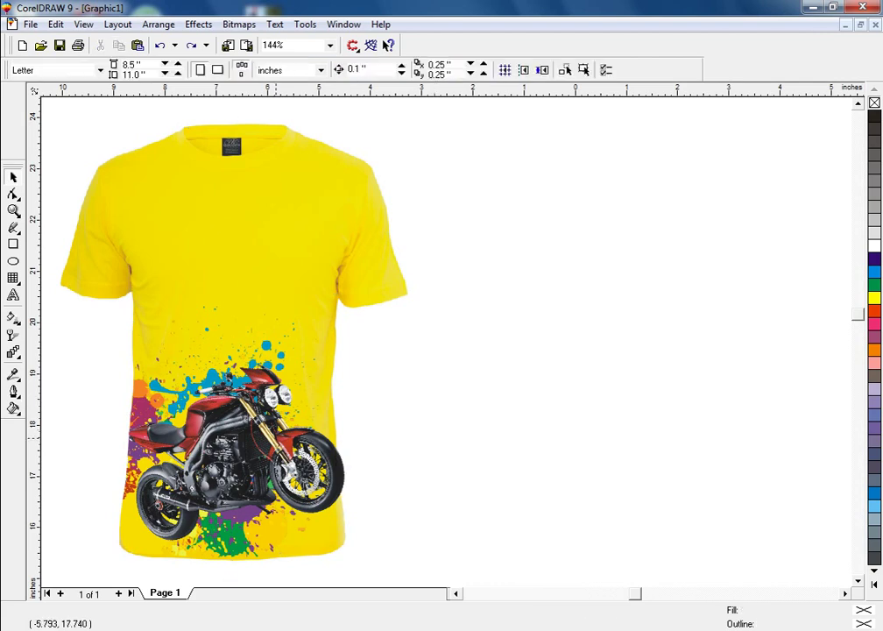
pyautogui.hotkey('ctrl', 'z')
pyautogui.moveTo(367, 174); pyautogui.dragTo(341, 196)
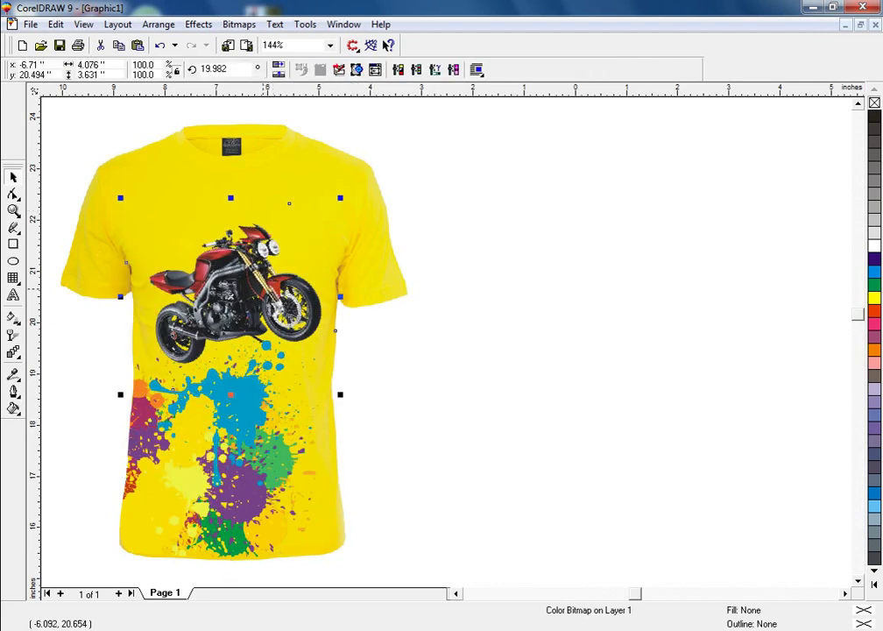
pyautogui.moveTo(222, 288); pyautogui.dragTo(262, 288)
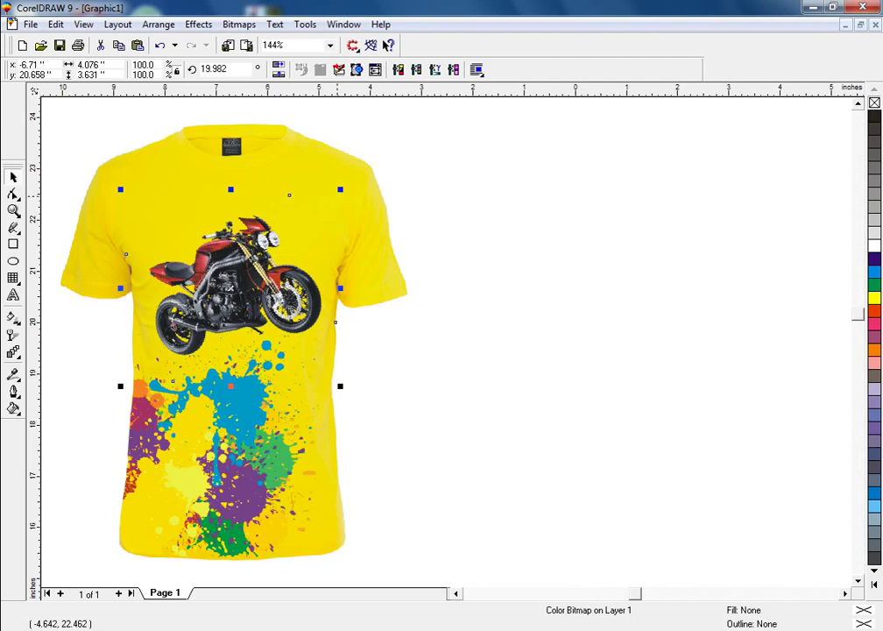
# - PowerClip the motorcycle picture inside the outline of the shirt with the splatter at the hem
pyautogui.rightClick(253, 393)
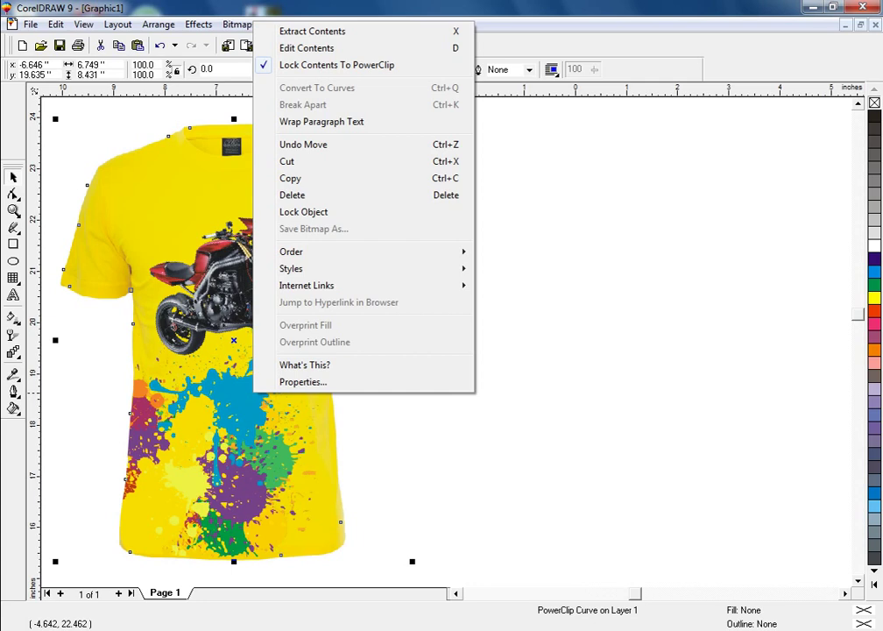
pyautogui.click(312, 30)
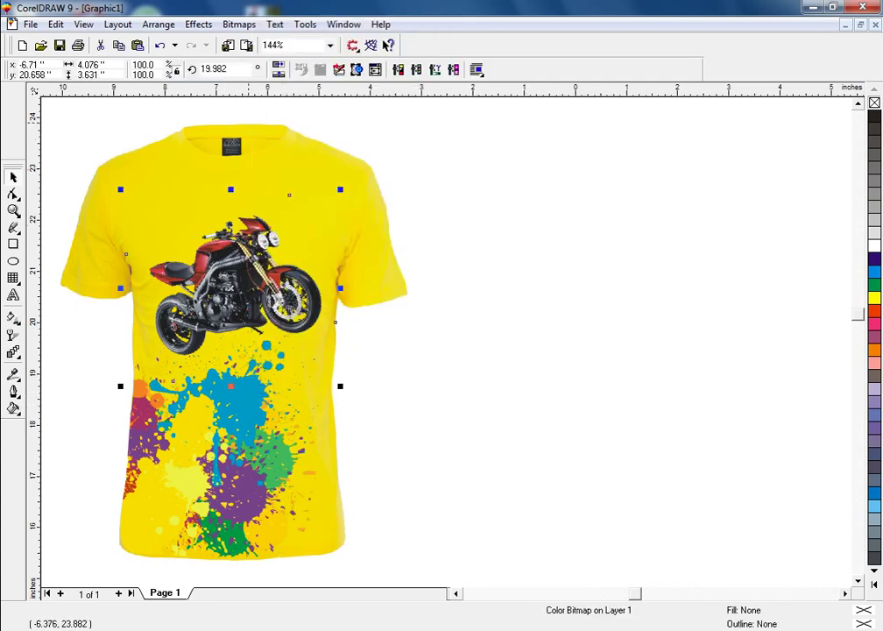
pyautogui.click(198, 25)
pyautogui.moveTo(227, 138)
pyautogui.click(414, 137)
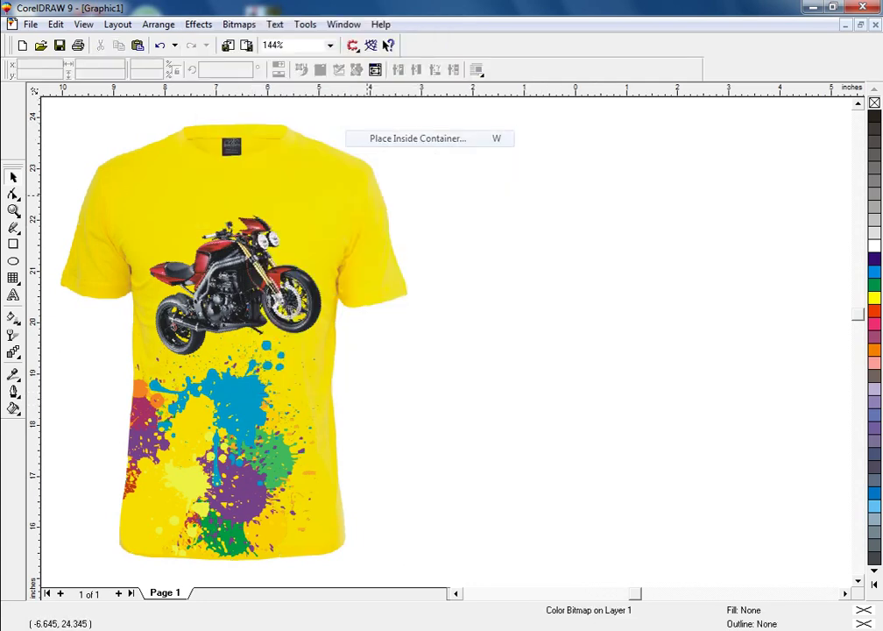
pyautogui.click(228, 394)
# - Edit the motorcycle shirt's PowerClip contents and delete the paint splatter
pyautogui.rightClick(223, 401)
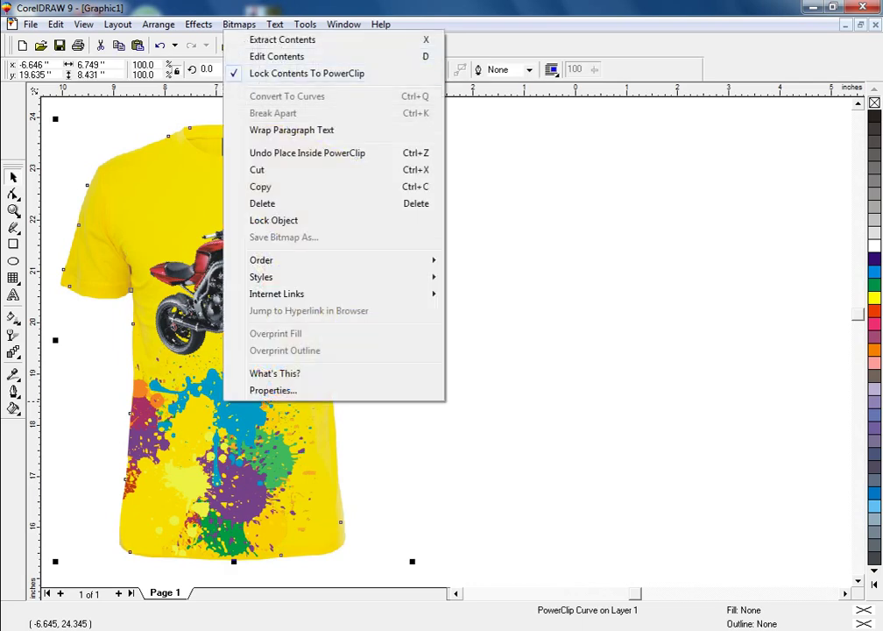
pyautogui.click(276, 55)
pyautogui.click(245, 486)
pyautogui.press('Delete')
pyautogui.hotkey('ctrl', 'v')
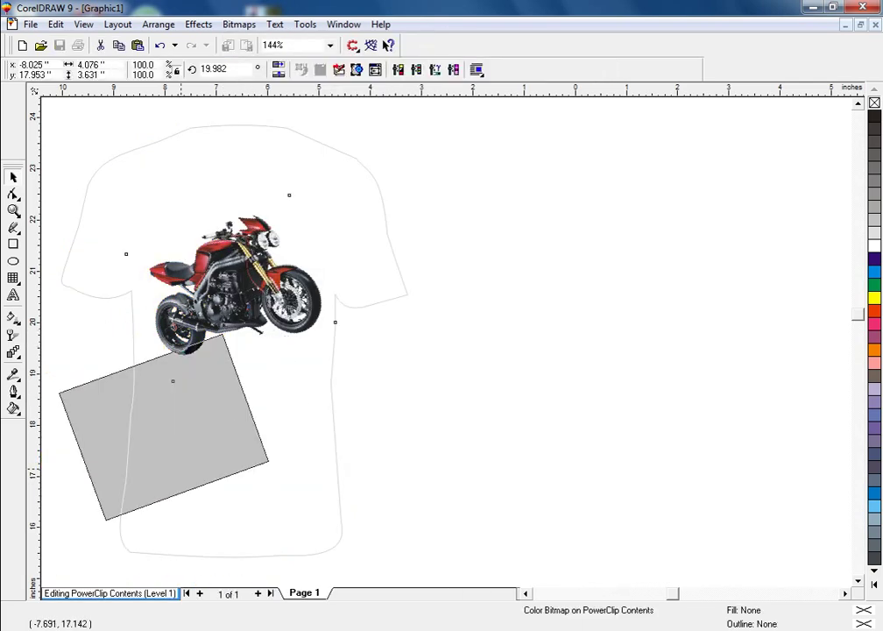
# - Move the motorcycle to the shirt's lower left edge, enlarge it to about 6.1 inches wide, and finish editing the contents
pyautogui.moveTo(256, 387)
pyautogui.mouseDown()
pyautogui.moveTo(339, 309)
pyautogui.moveTo(237, 423)
pyautogui.mouseUp()
pyautogui.moveTo(329, 343); pyautogui.dragTo(341, 325)
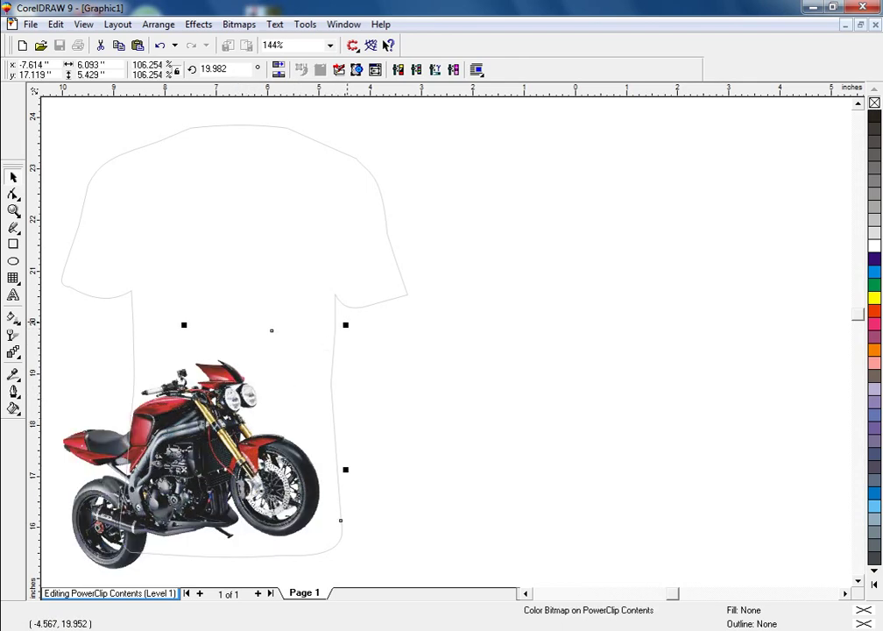
pyautogui.rightClick(230, 419)
pyautogui.click(281, 91)
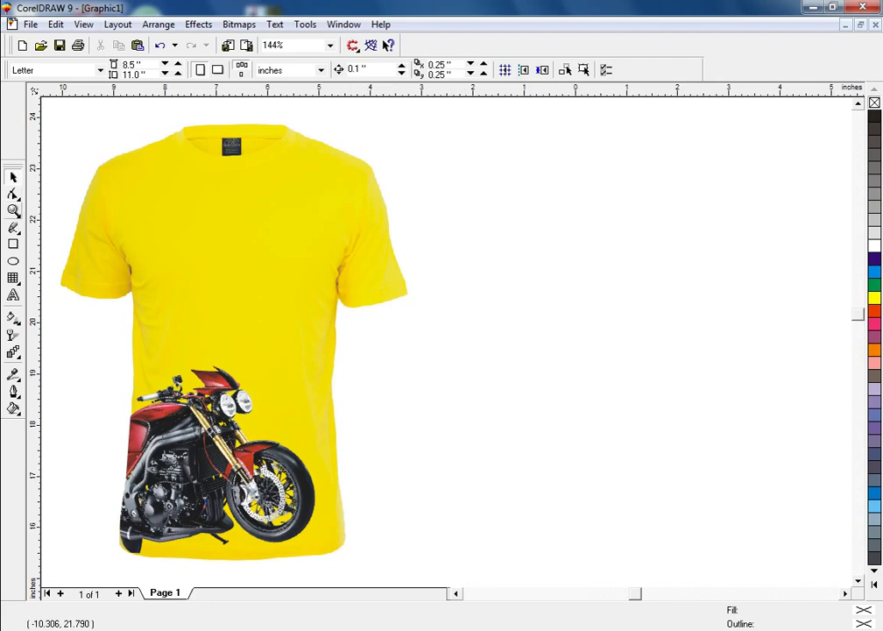
# - Select the motorcycle shirt with its PowerClip and place a duplicate to its right
pyautogui.press('F3')
pyautogui.press('F3')
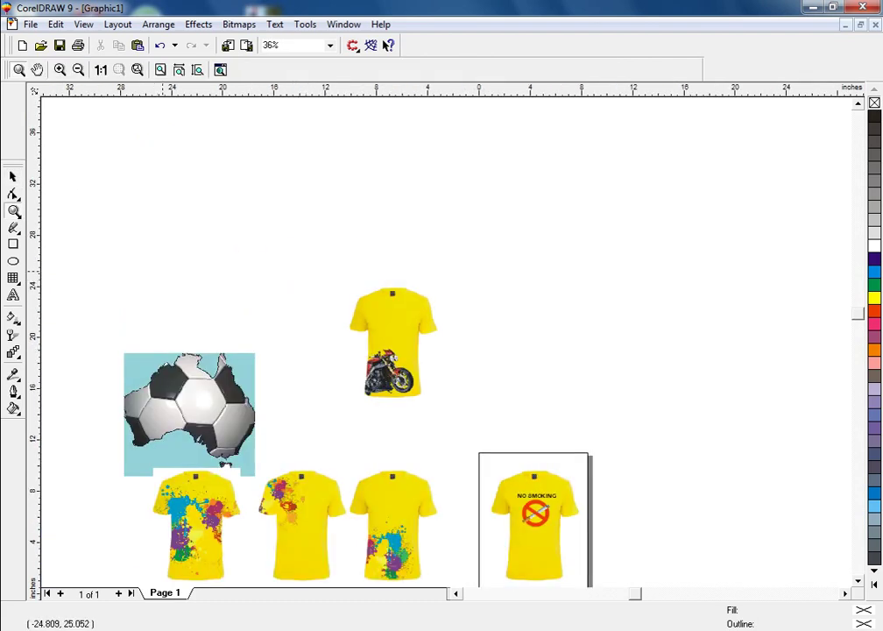
pyautogui.moveTo(164, 271); pyautogui.dragTo(589, 445)
pyautogui.click(14, 176)
pyautogui.moveTo(330, 149); pyautogui.dragTo(706, 483)
pyautogui.moveTo(438, 296); pyautogui.dragTo(662, 289)
pyautogui.rightClick(663, 288)
# - Edit the duplicate's PowerClip contents, mirroring the motorcycle horizontally and moving it to the upper right chest and sleeve, and finish editing
pyautogui.rightClick(662, 249)
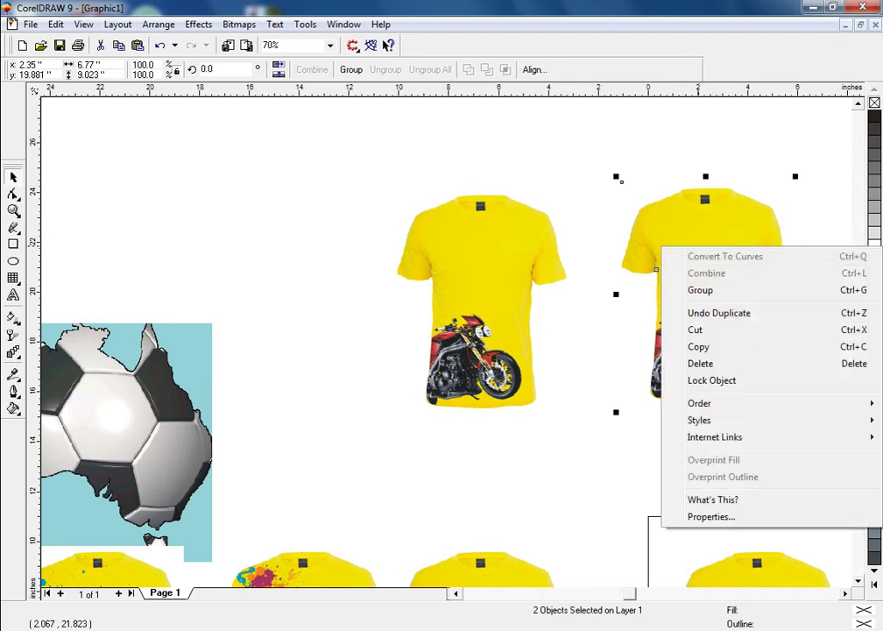
pyautogui.press('Escape')
pyautogui.rightClick(661, 256)
pyautogui.click(714, 286)
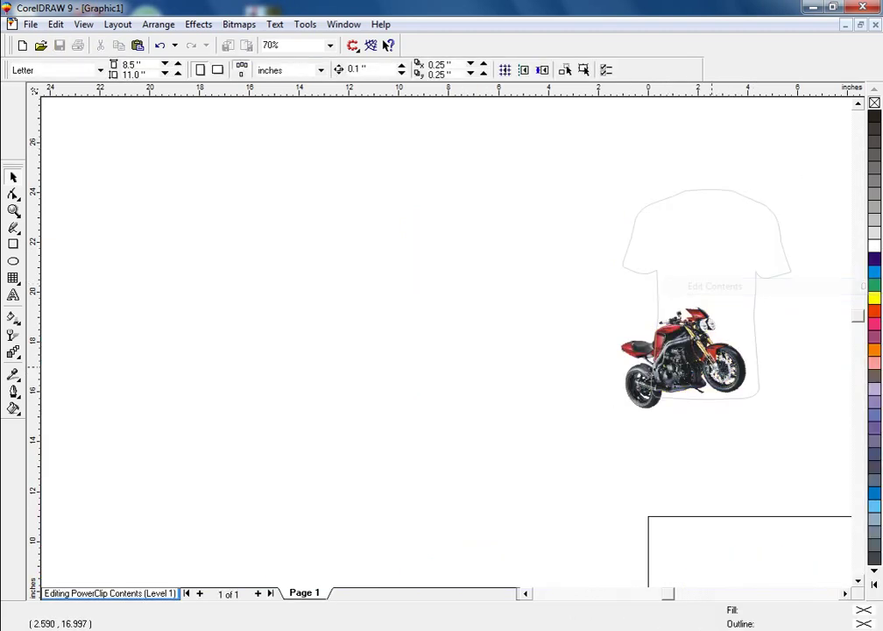
pyautogui.click(278, 66)
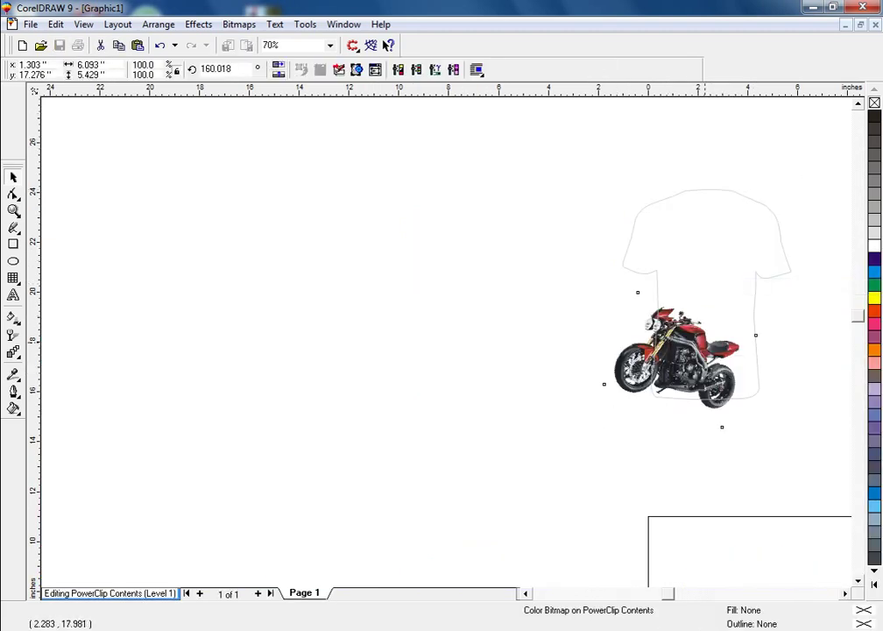
pyautogui.moveTo(704, 341); pyautogui.dragTo(757, 260)
pyautogui.rightClick(663, 250)
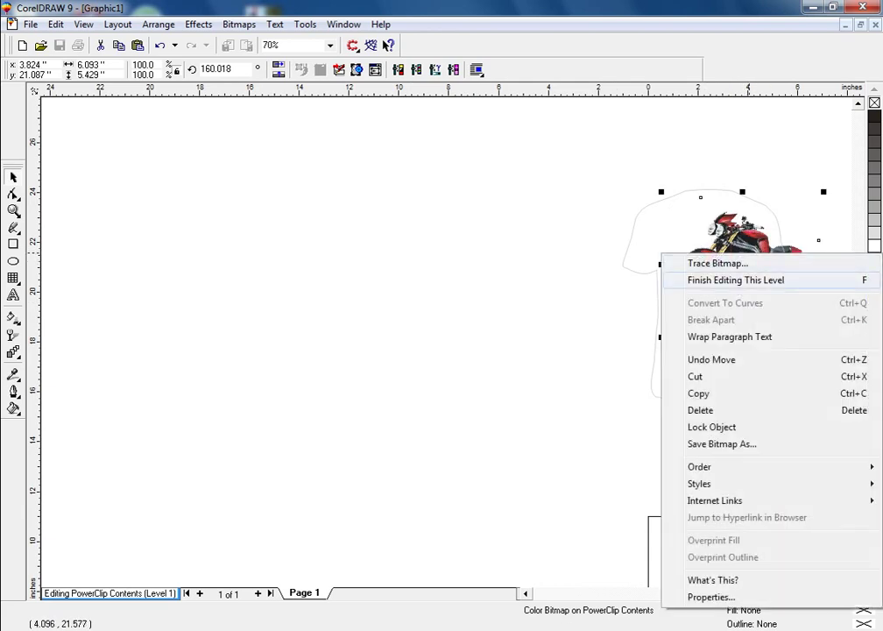
pyautogui.click(710, 280)
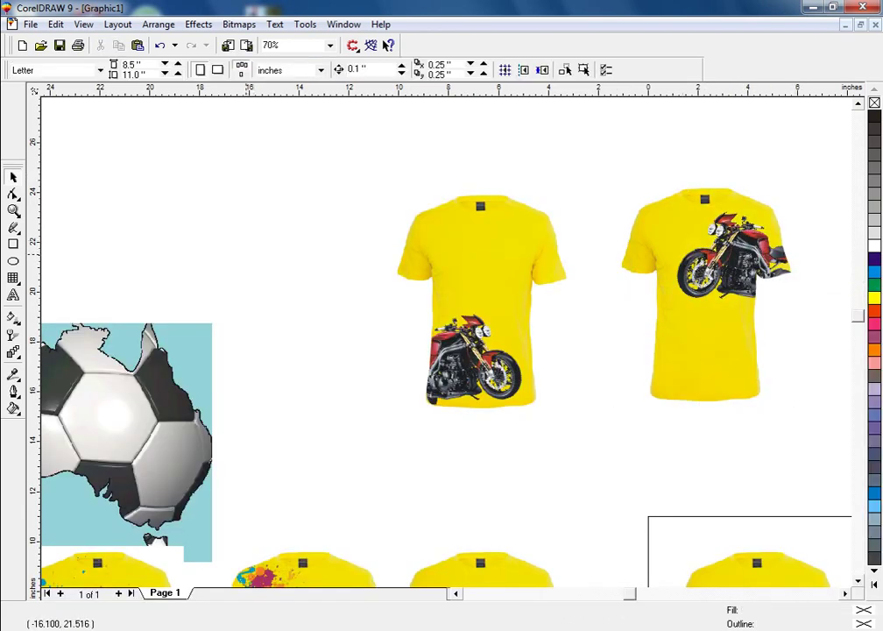
# - Delete the soccer-ball map picture above the splatter shirts
pyautogui.press('F3')
pyautogui.press('F3')
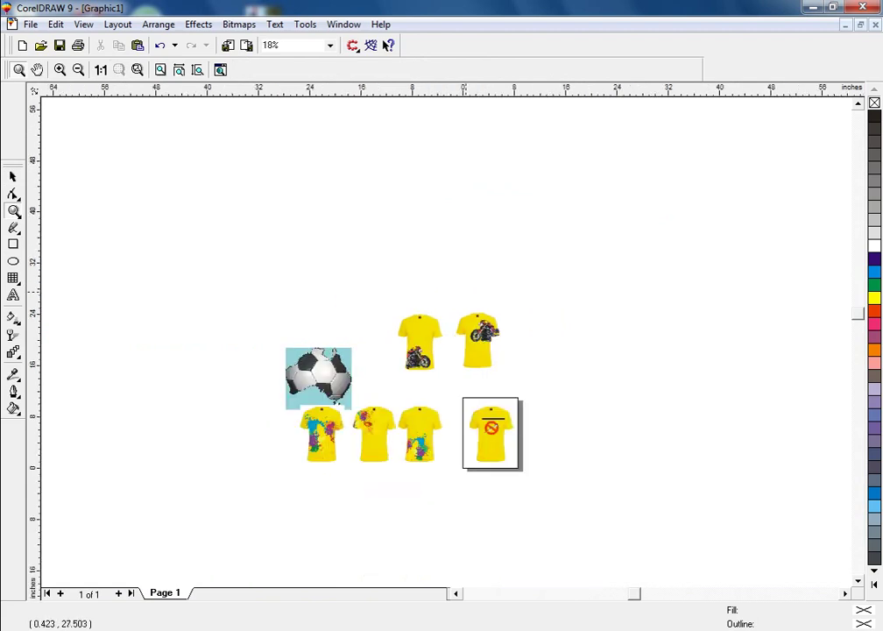
pyautogui.moveTo(239, 291); pyautogui.dragTo(561, 419)
pyautogui.click(13, 177)
pyautogui.click(203, 279)
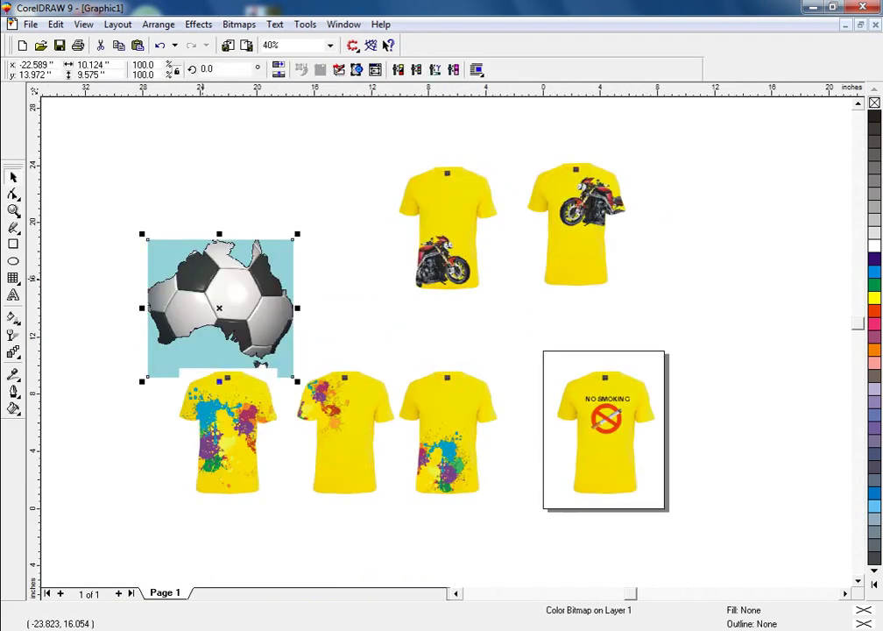
pyautogui.press('Delete')
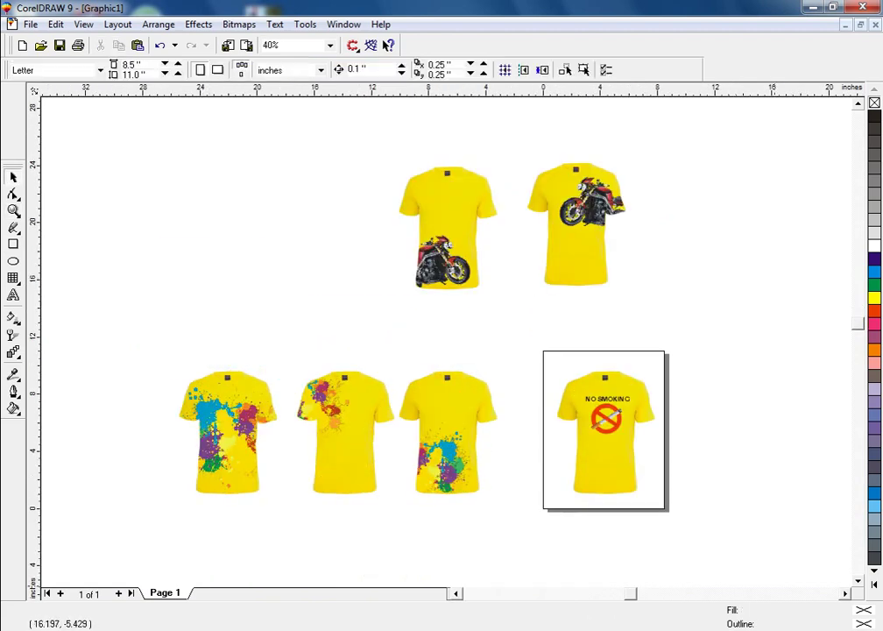